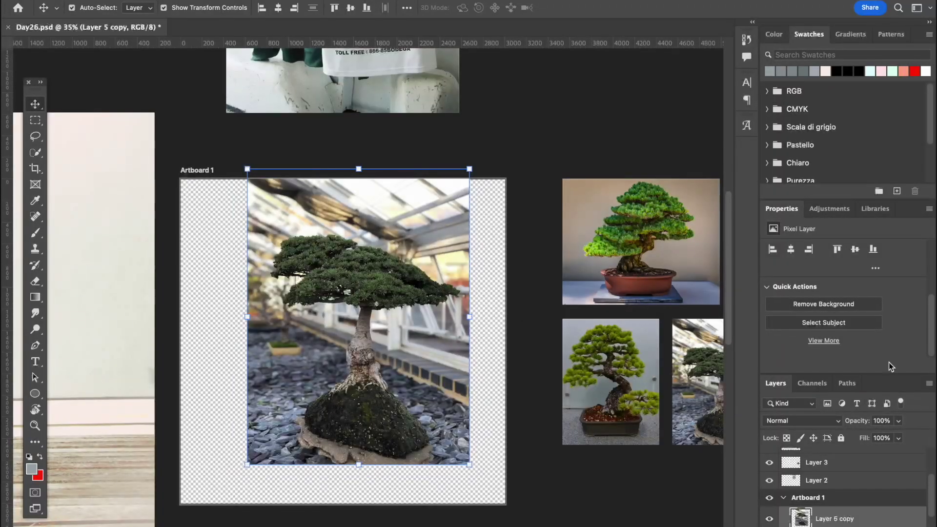
Remove the background from the bonsai photo on Artboard 1
{"action": "left_click", "coordinate": [811, 305]}
{"action": "scroll", "coordinate": [391, 171], "scroll_direction": "up", "scroll_amount": 5}
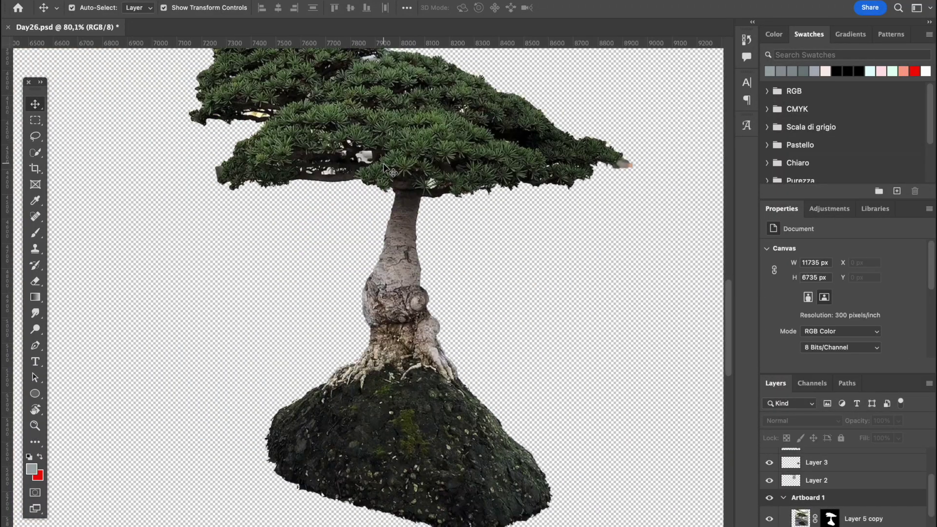
{"action": "scroll", "coordinate": [386, 195], "scroll_direction": "up", "scroll_amount": 10}
Outline the large pale background patch above the lower branch with the Magnetic Lasso and delete it from the tree layer
{"action": "key", "text": "l"}
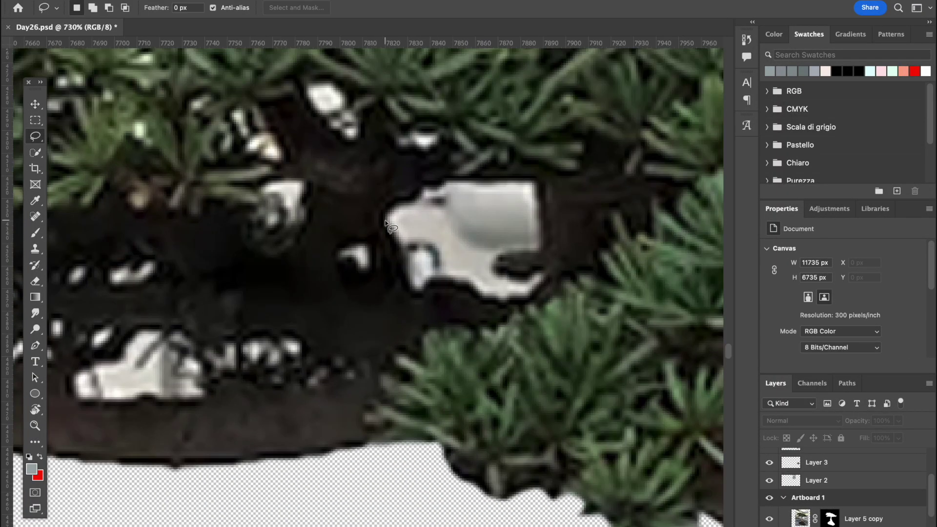
{"action": "key", "text": "shift+l"}
{"action": "key", "text": "shift+l"}
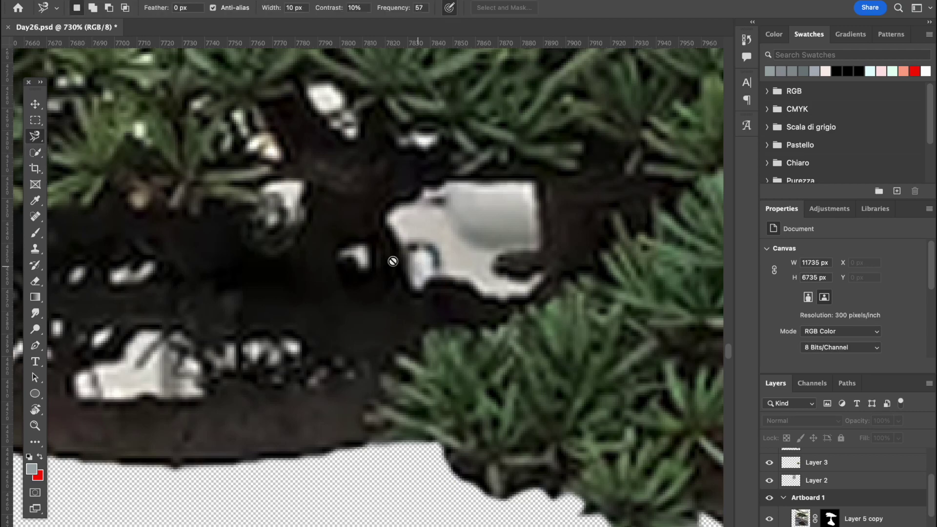
{"action": "scroll", "coordinate": [388, 215], "scroll_direction": "up", "scroll_amount": 5}
{"action": "key", "text": "Escape"}
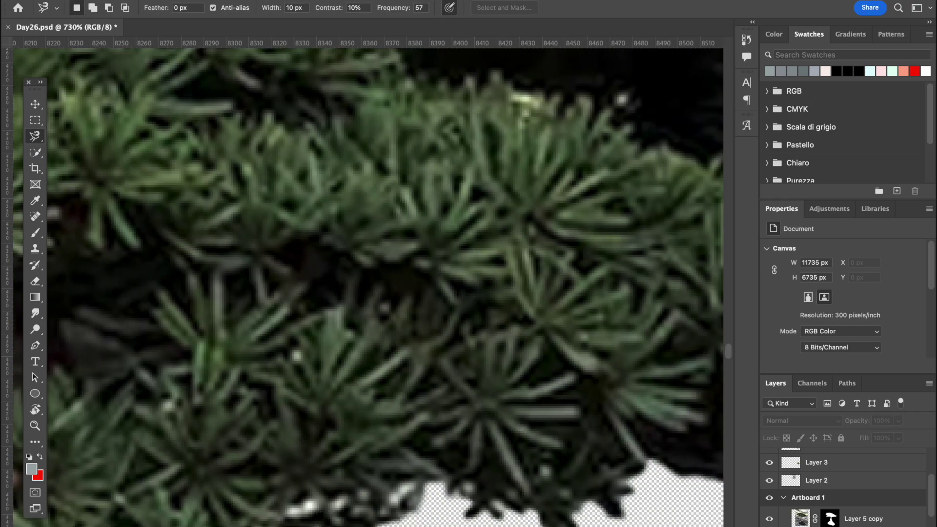
{"action": "scroll", "coordinate": [462, 410], "scroll_direction": "left", "scroll_amount": 1}
{"action": "scroll", "coordinate": [430, 396], "scroll_direction": "left", "scroll_amount": 20}
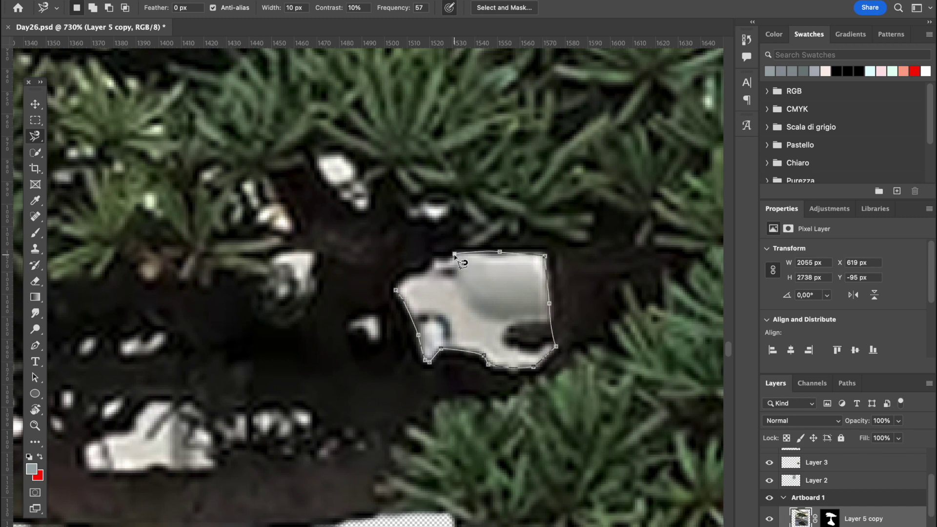
{"action": "left_click", "coordinate": [396, 290]}
{"action": "key", "text": "Delete"}
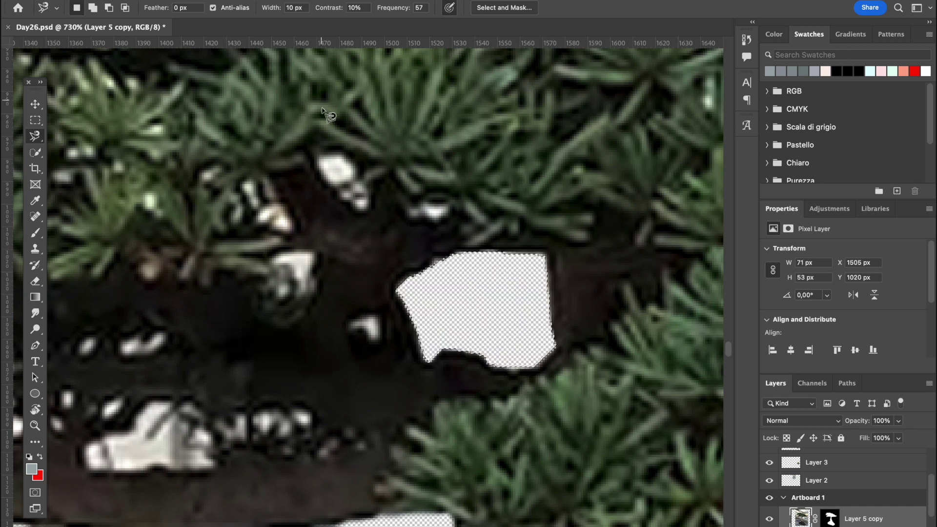
Outline the long yellowish background gap between the upper-left branches with the Magnetic Lasso and delete it
{"action": "key", "text": "ctrl+0"}
{"action": "scroll", "coordinate": [357, 203], "scroll_direction": "up", "scroll_amount": 8}
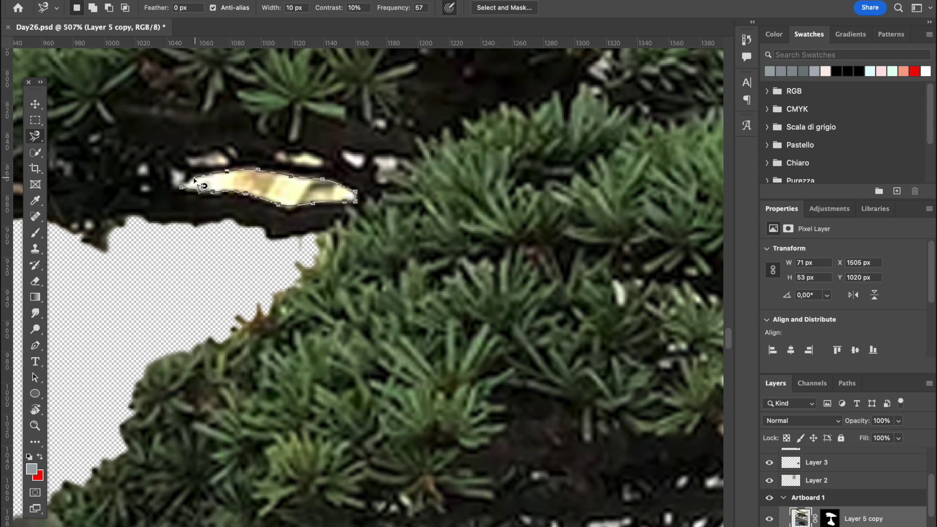
{"action": "left_click", "coordinate": [189, 196]}
{"action": "key", "text": "Delete"}
Outline the small yellow patch just above the long gap with the Magnetic Lasso and delete it
{"action": "scroll", "coordinate": [303, 254], "scroll_direction": "up", "scroll_amount": 3}
{"action": "left_click", "coordinate": [301, 255]}
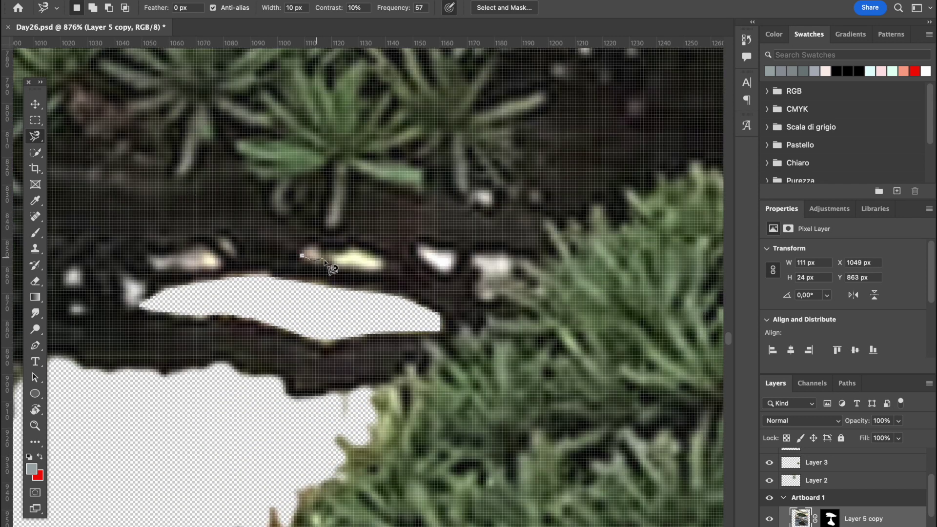
{"action": "double_click", "coordinate": [383, 274]}
{"action": "key", "text": "Delete"}
Select the small white patches above the right end of the long gap with the Magic Wand and delete them
{"action": "left_click", "coordinate": [416, 250]}
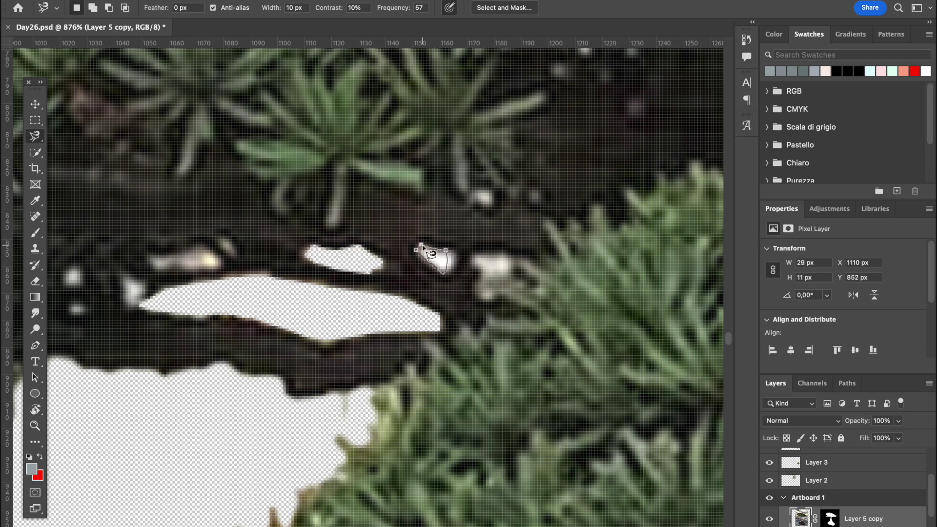
{"action": "key", "text": "Escape"}
{"action": "left_click", "coordinate": [36, 154]}
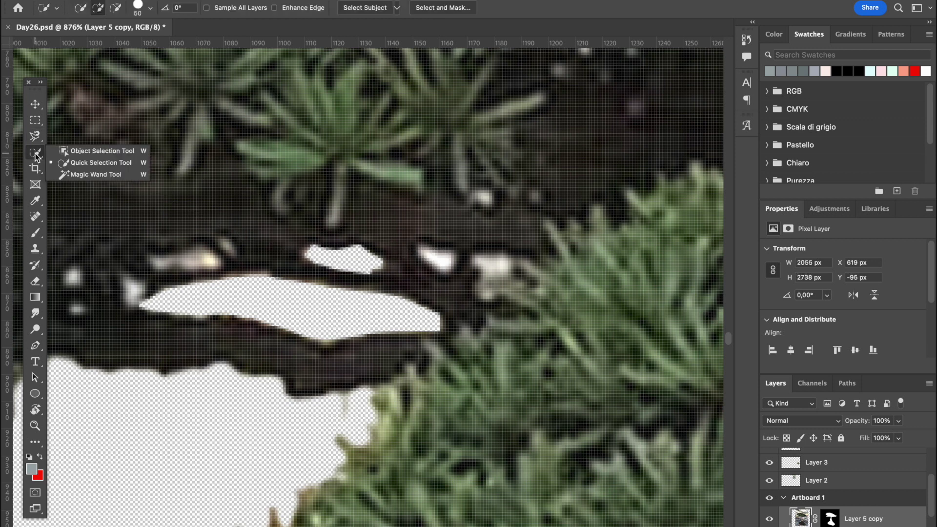
{"action": "left_click", "coordinate": [95, 174]}
{"action": "left_click", "coordinate": [445, 264]}
{"action": "key", "text": "Delete"}
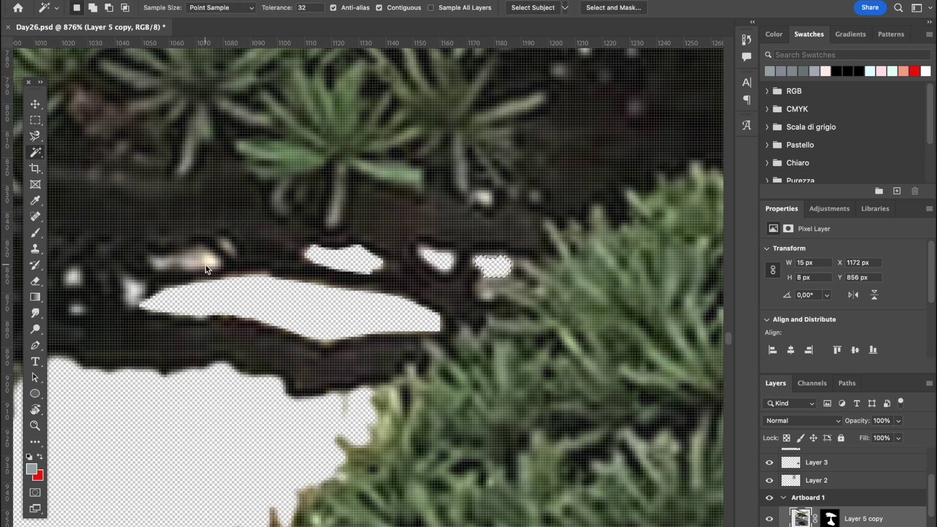
Delete the remaining light spots around the left end of the long gap using the Magic Wand
{"action": "left_click", "coordinate": [208, 265]}
{"action": "left_click", "coordinate": [135, 296]}
{"action": "scroll", "coordinate": [147, 296], "scroll_direction": "left", "scroll_amount": 3}
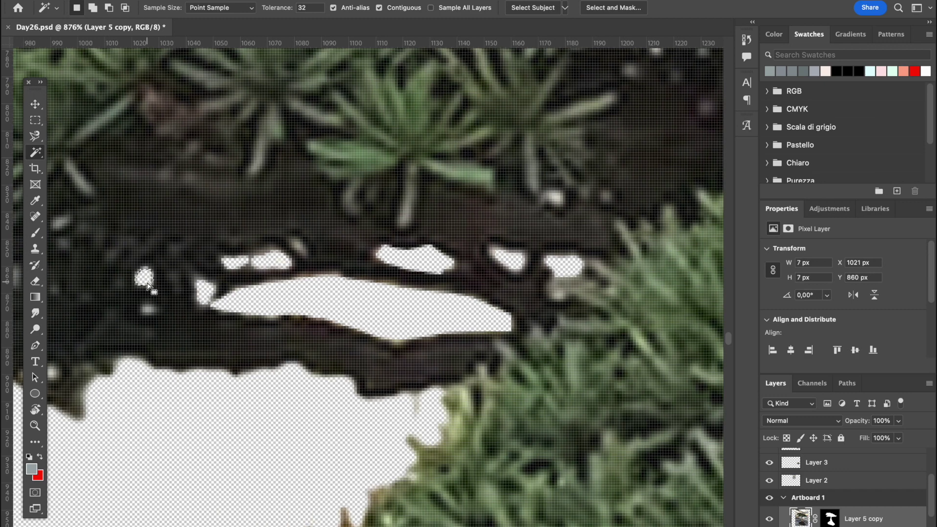
{"action": "left_click", "coordinate": [149, 312]}
Delete the white background patches along the lower-left branch using the Magic Wand
{"action": "scroll", "coordinate": [149, 312], "scroll_direction": "down", "scroll_amount": 5}
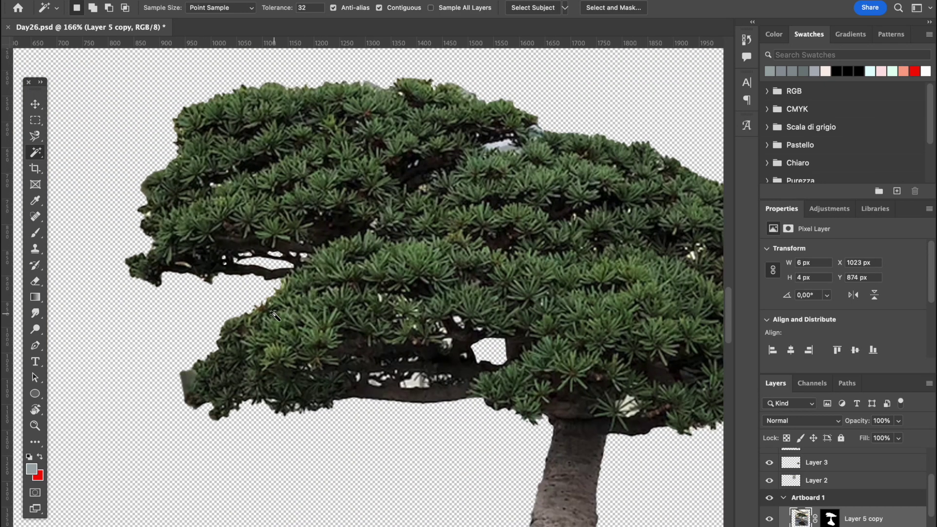
{"action": "scroll", "coordinate": [376, 289], "scroll_direction": "up", "scroll_amount": 3}
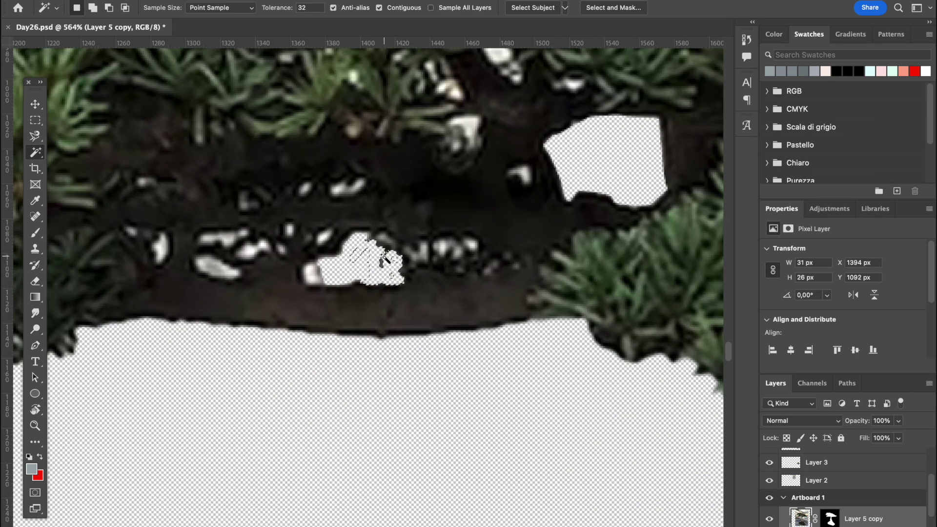
{"action": "key", "text": "BackSpace"}
{"action": "key", "text": "super+z"}
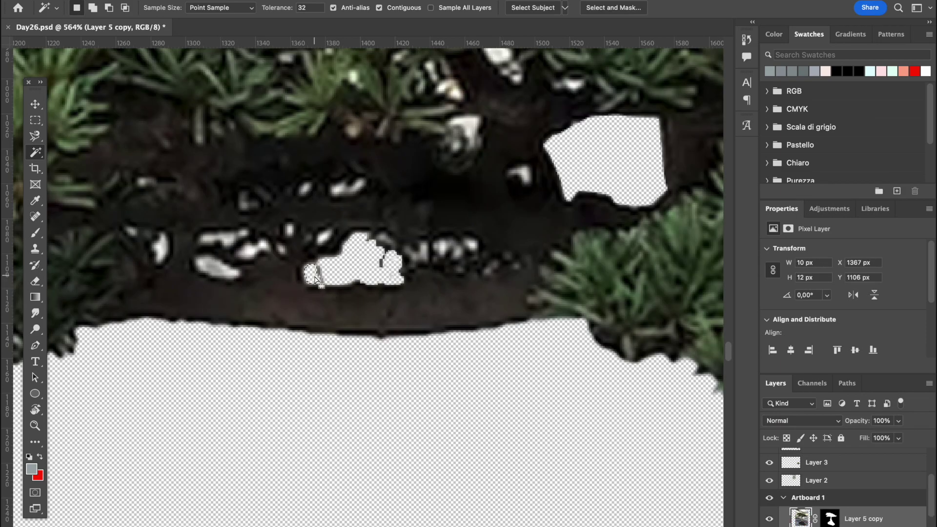
{"action": "scroll", "coordinate": [316, 280], "scroll_direction": "down", "scroll_amount": 2}
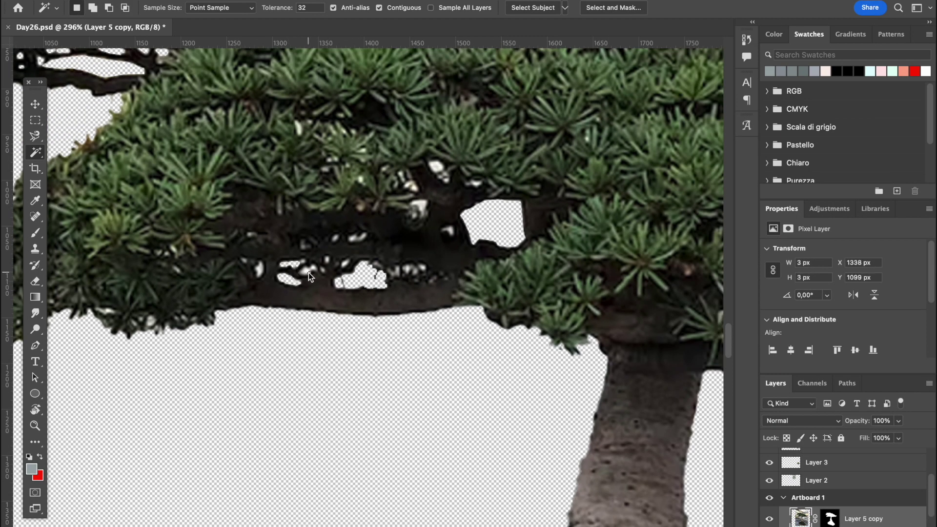
Delete the pale background patches showing through the needles beside the top of the trunk
{"action": "scroll", "coordinate": [259, 271], "scroll_direction": "down", "scroll_amount": 3}
{"action": "scroll", "coordinate": [537, 242], "scroll_direction": "up", "scroll_amount": 5}
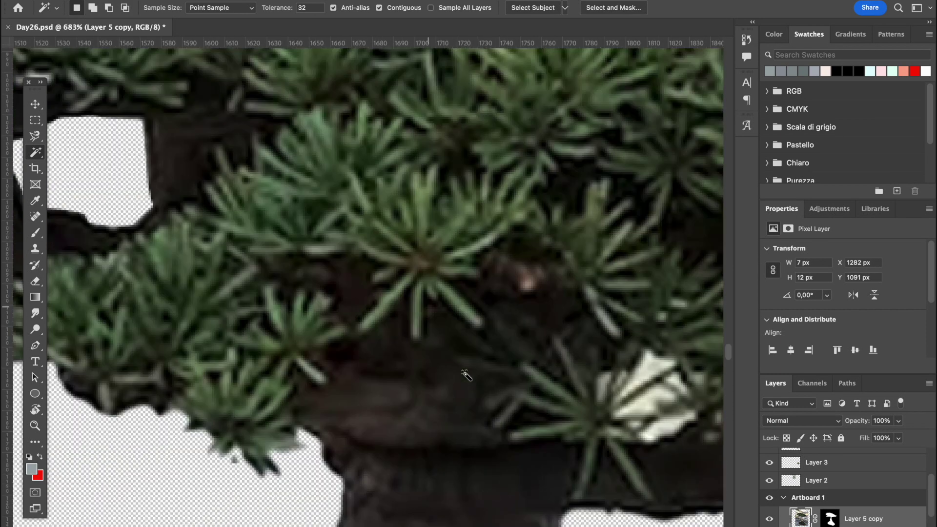
{"action": "left_click", "coordinate": [547, 240]}
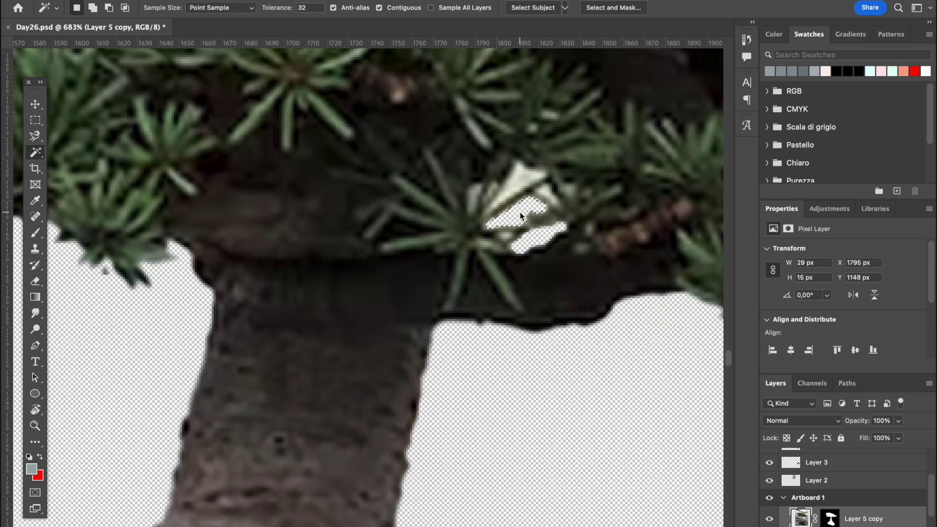
{"action": "key", "text": "Delete"}
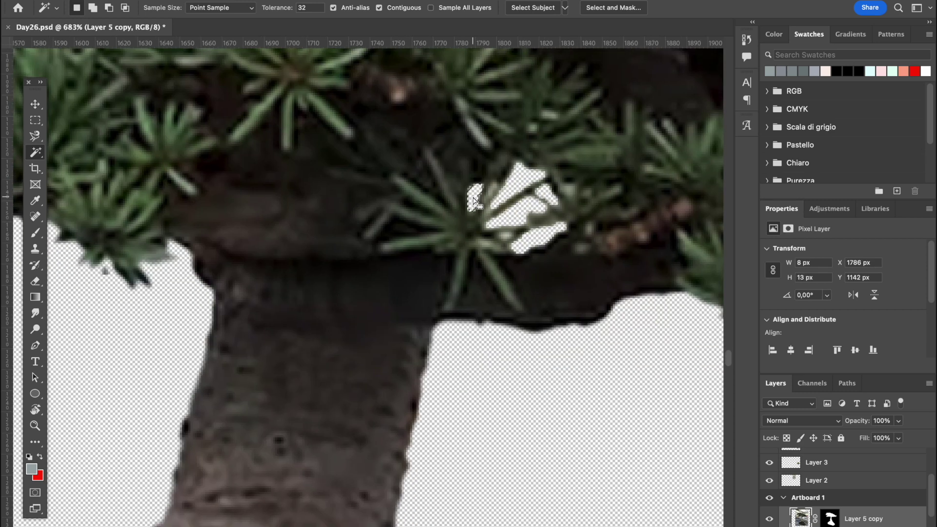
{"action": "scroll", "coordinate": [533, 280], "scroll_direction": "down", "scroll_amount": 5}
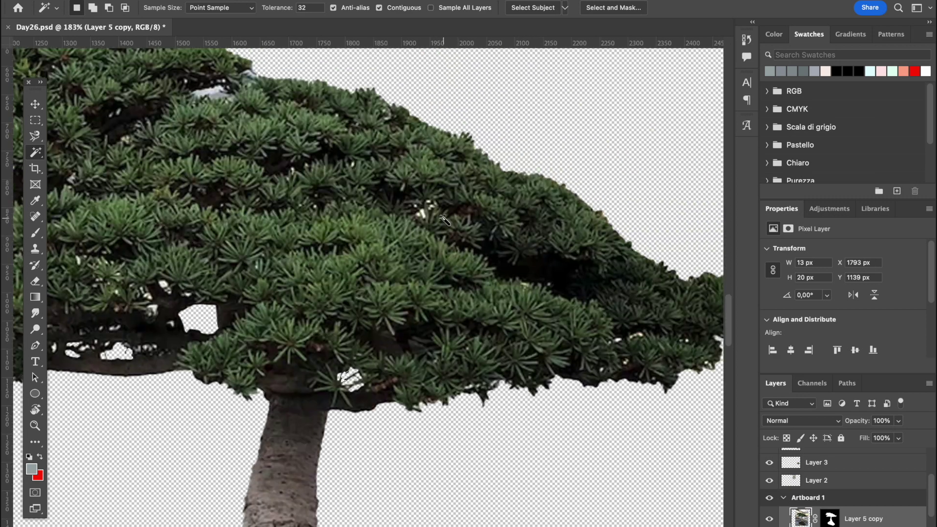
Delete the leftover grey and pink background remnant at the tip of the right branch
{"action": "scroll", "coordinate": [630, 304], "scroll_direction": "right", "scroll_amount": 5}
{"action": "left_click", "coordinate": [672, 322]}
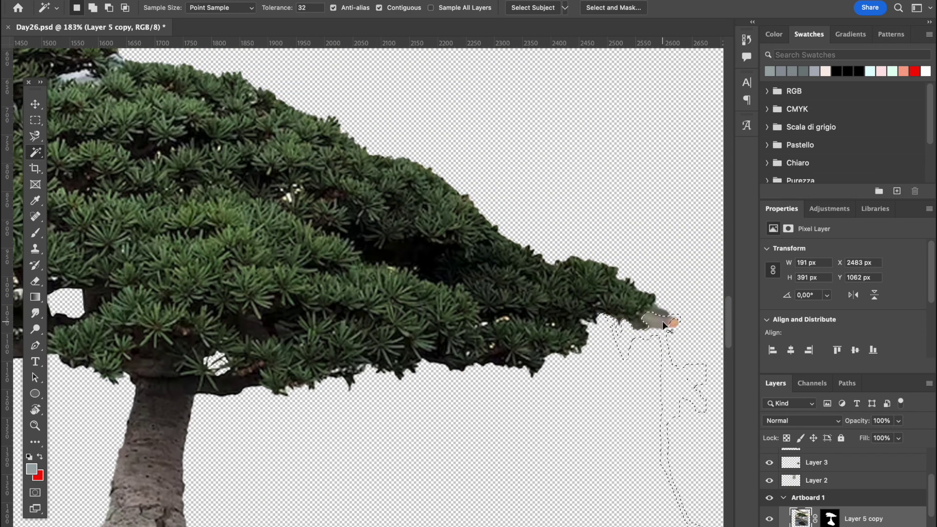
{"action": "left_click", "coordinate": [656, 312]}
{"action": "key", "text": "Delete"}
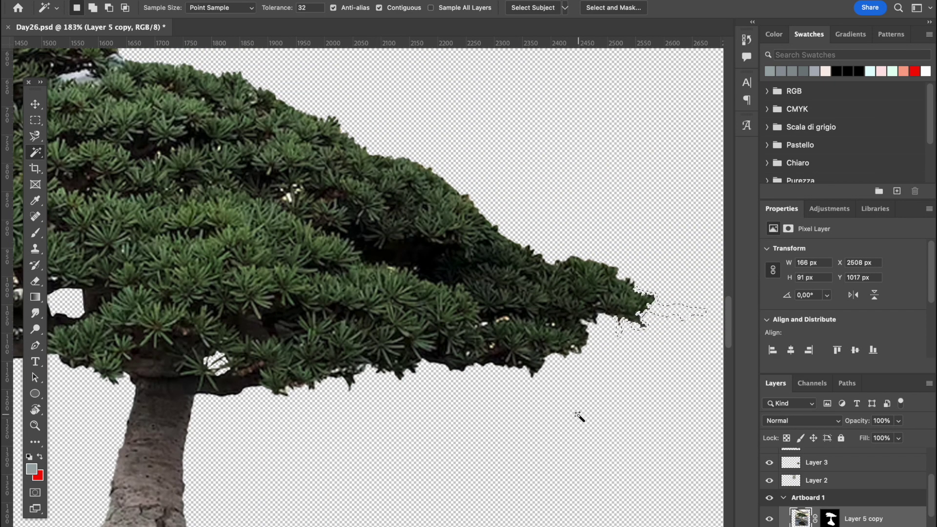
Delete the pale background patches showing through the upper canopy using the Magic Wand
{"action": "scroll", "coordinate": [579, 415], "scroll_direction": "left", "scroll_amount": 5}
{"action": "scroll", "coordinate": [579, 415], "scroll_direction": "up", "scroll_amount": 3}
{"action": "scroll", "coordinate": [469, 242], "scroll_direction": "up", "scroll_amount": 5}
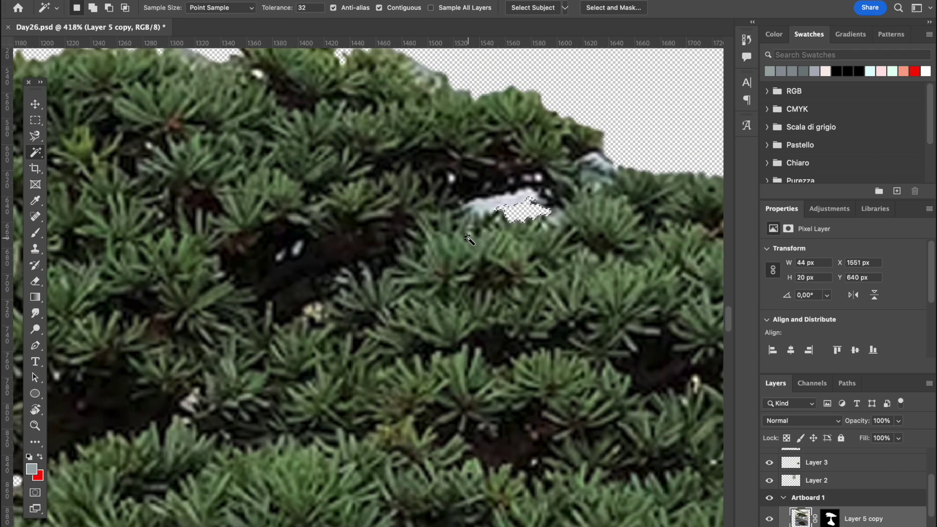
{"action": "left_click", "coordinate": [566, 154]}
{"action": "key", "text": "Delete"}
{"action": "scroll", "coordinate": [563, 152], "scroll_direction": "down", "scroll_amount": 3}
{"action": "scroll", "coordinate": [329, 318], "scroll_direction": "left", "scroll_amount": 5}
{"action": "scroll", "coordinate": [328, 318], "scroll_direction": "down", "scroll_amount": 1}
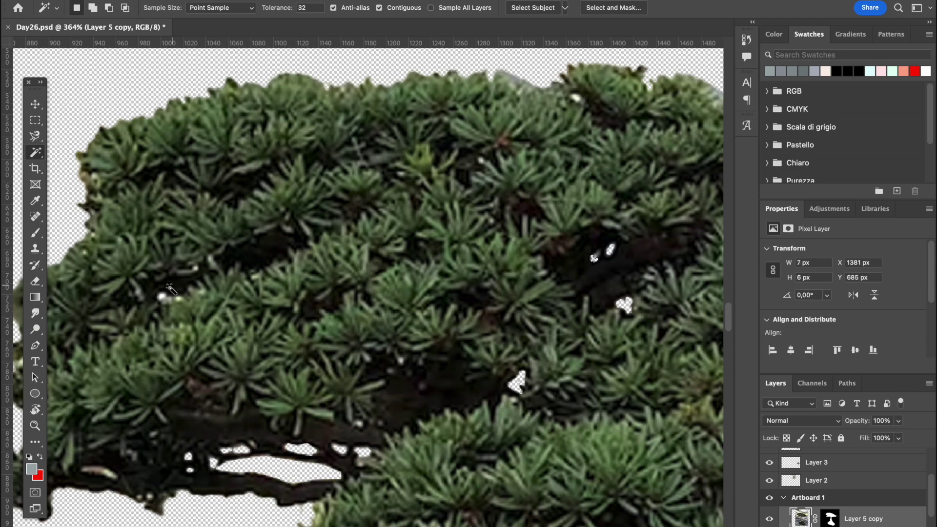
Delete the mossy rock below the tree's roots with a rectangular marquee selection, then deselect
{"action": "scroll", "coordinate": [293, 434], "scroll_direction": "down", "scroll_amount": 10}
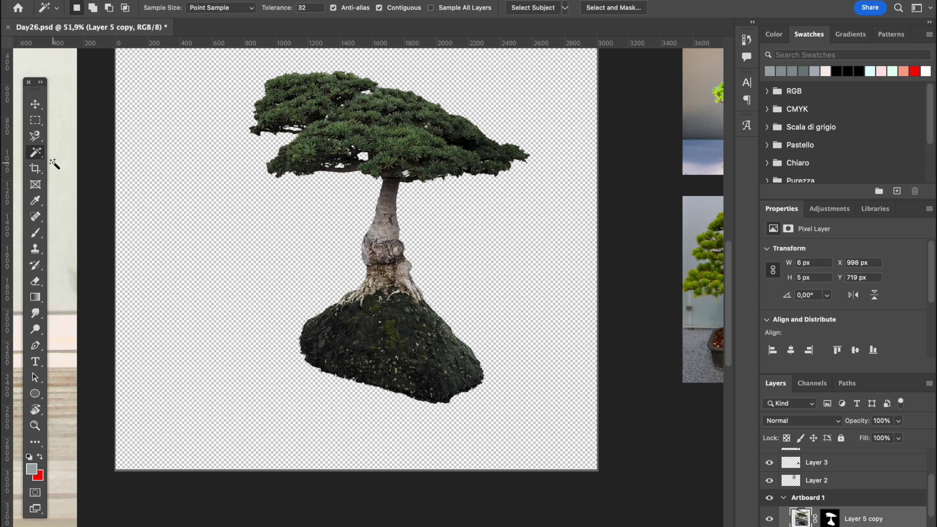
{"action": "left_click", "coordinate": [35, 120]}
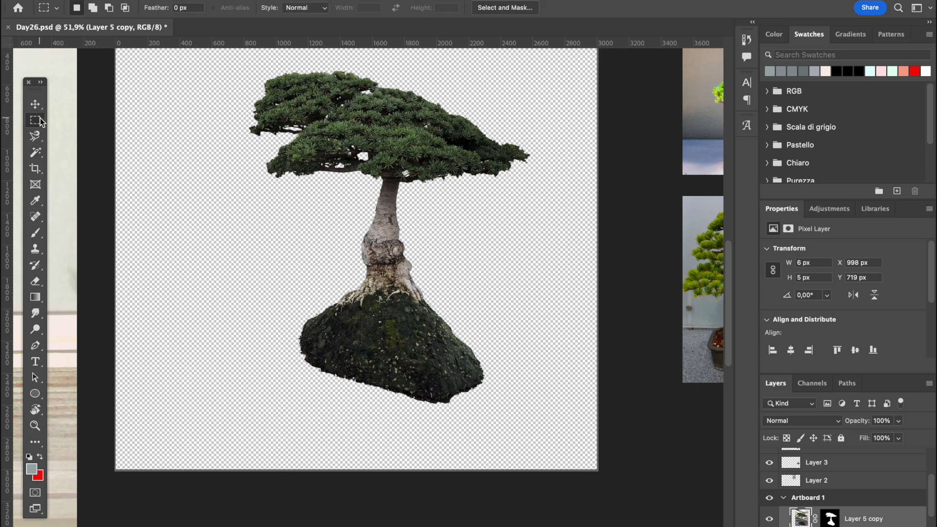
{"action": "key", "text": "v"}
{"action": "left_click", "coordinate": [348, 258]}
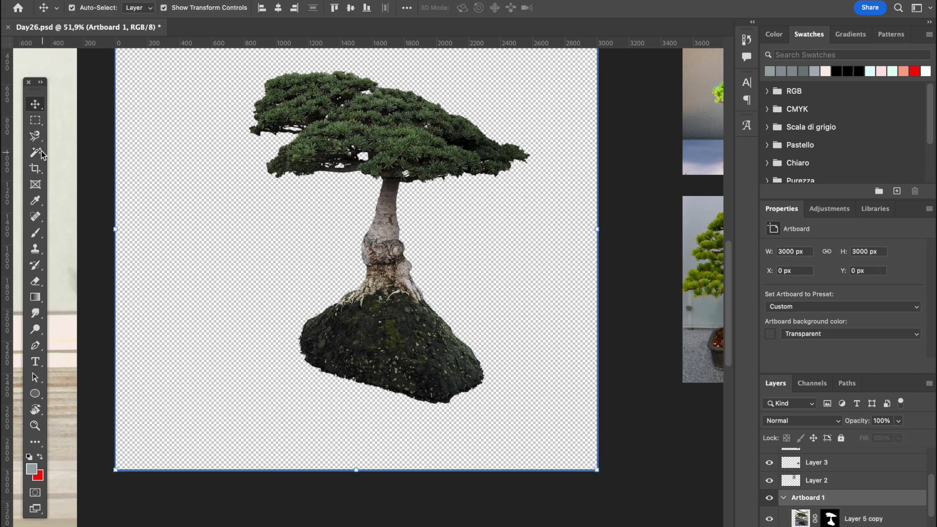
{"action": "left_click", "coordinate": [35, 120]}
{"action": "left_click", "coordinate": [427, 402]}
{"action": "mouse_move", "coordinate": [276, 308]}
{"action": "left_mouse_down"}
{"action": "mouse_move", "coordinate": [557, 433]}
{"action": "mouse_move", "coordinate": [554, 449]}
{"action": "left_mouse_up"}
{"action": "key", "text": "BackSpace"}
{"action": "key", "text": "super+d"}
{"action": "scroll", "coordinate": [480, 249], "scroll_direction": "up", "scroll_amount": 4}
{"action": "scroll", "coordinate": [481, 250], "scroll_direction": "down", "scroll_amount": 6}
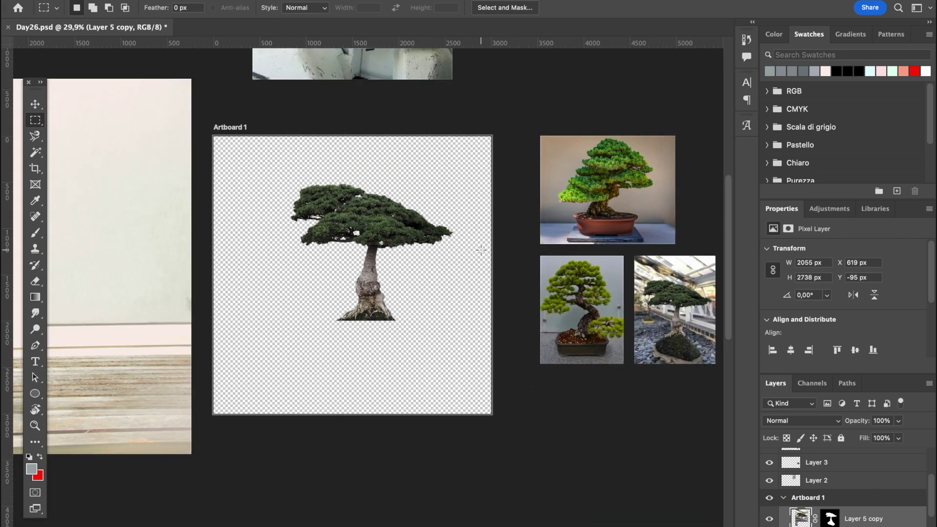
Open the Camera Raw Filter on the tree layer and enlarge its preview around the tree
{"action": "left_click", "coordinate": [32, 107]}
{"action": "left_click", "coordinate": [285, 1]}
{"action": "left_click", "coordinate": [335, 69]}
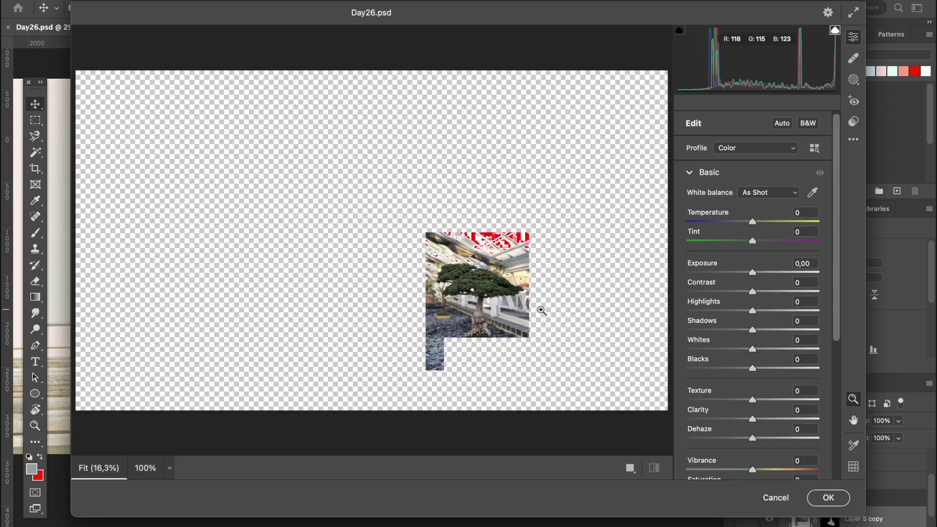
{"action": "left_click", "coordinate": [540, 307]}
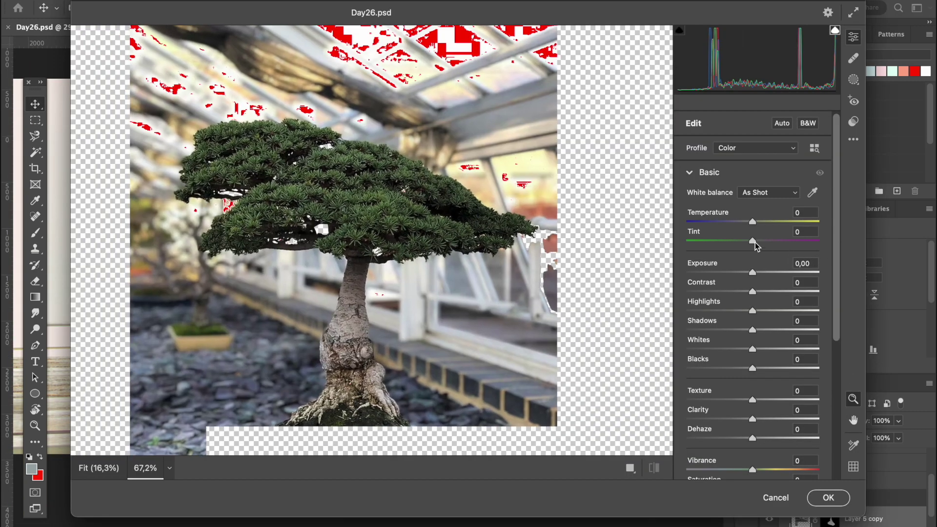
Set Vibrance to +69, Saturation to +56, Temperature to +6 and Tint to -5 for the tree
{"action": "left_click_drag", "start_coordinate": [752, 240], "coordinate": [730, 242]}
{"action": "key", "text": "super+z"}
{"action": "left_click_drag", "start_coordinate": [753, 469], "coordinate": [798, 469]}
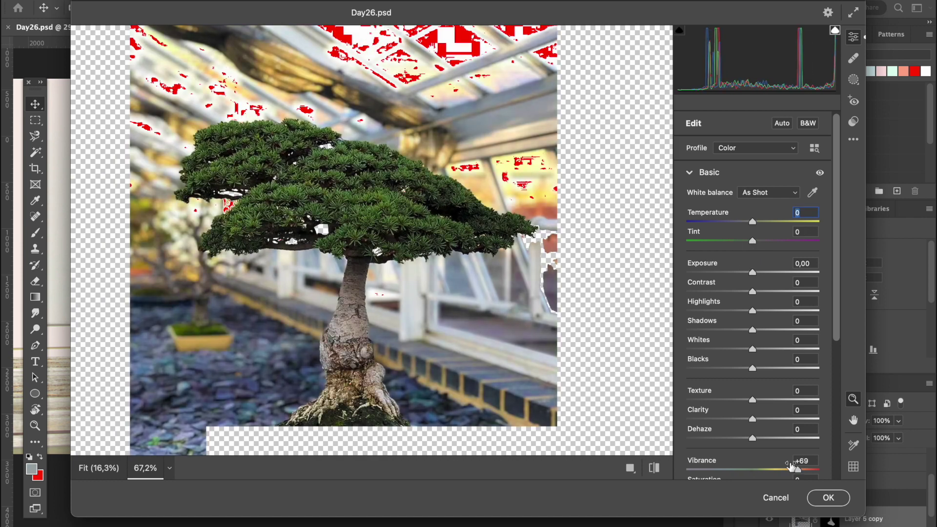
{"action": "scroll", "coordinate": [793, 466], "scroll_direction": "down", "scroll_amount": 3}
{"action": "left_click_drag", "start_coordinate": [755, 409], "coordinate": [789, 409]}
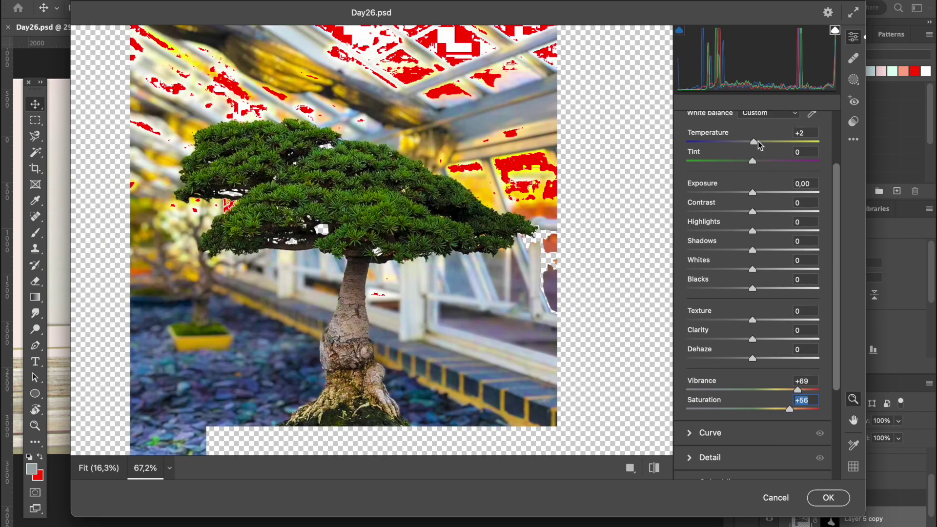
{"action": "left_click_drag", "start_coordinate": [758, 142], "coordinate": [750, 165]}
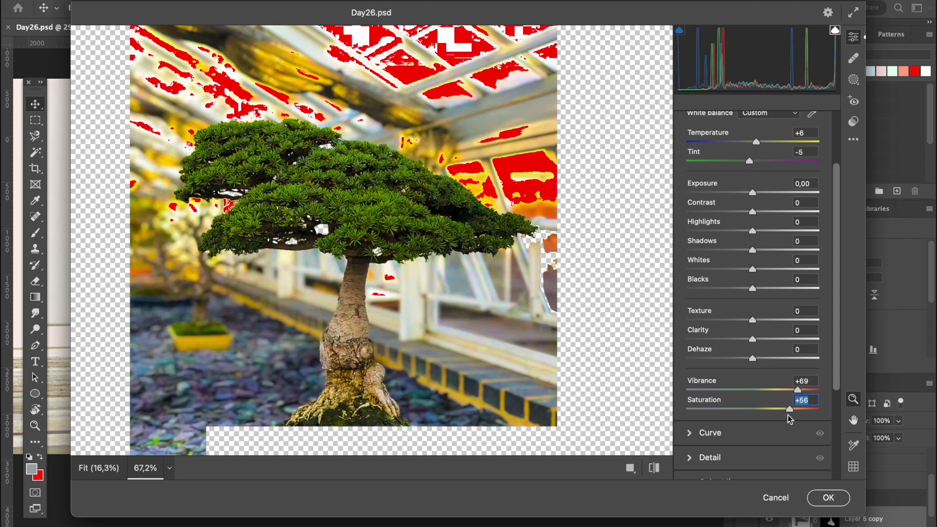
Raise the Greens saturation to +65 in the Color Mixer
{"action": "scroll", "coordinate": [788, 415], "scroll_direction": "down", "scroll_amount": 5}
{"action": "left_click", "coordinate": [711, 443]}
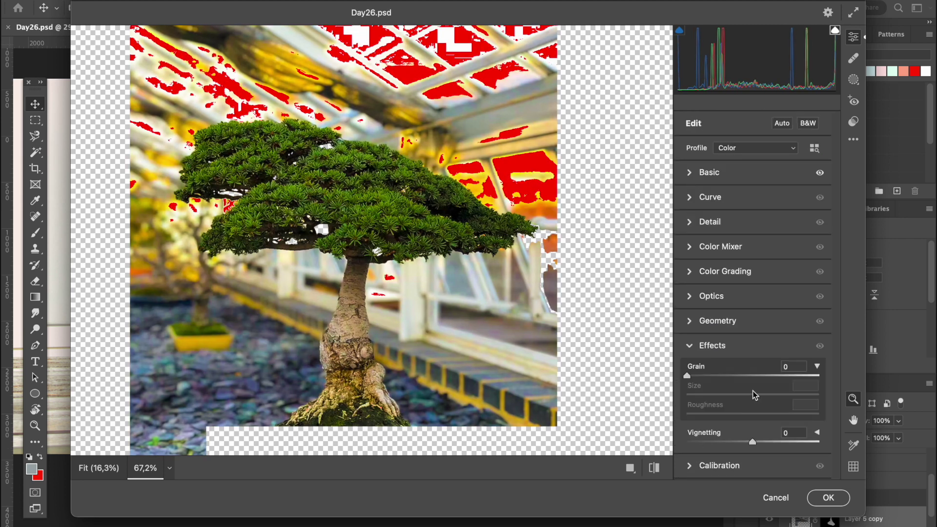
{"action": "left_click", "coordinate": [690, 247]}
{"action": "left_click_drag", "start_coordinate": [752, 374], "coordinate": [799, 384]}
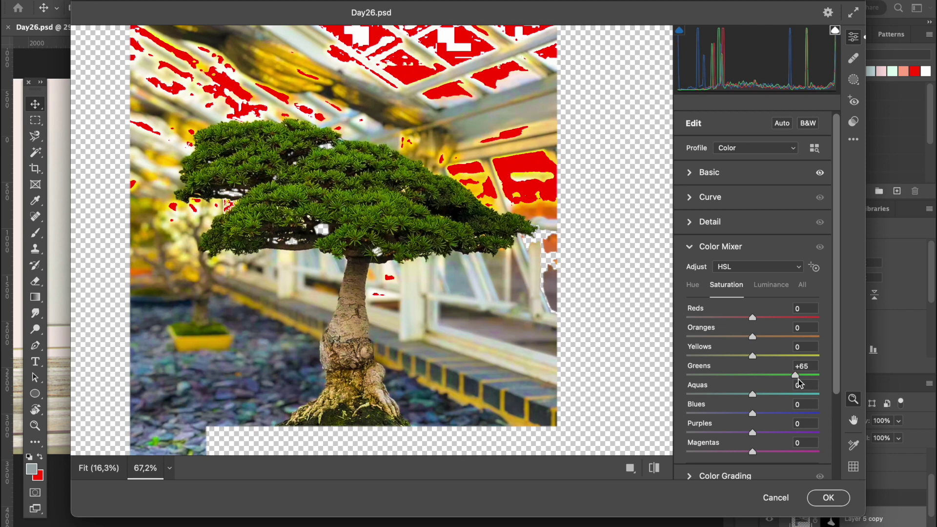
Set the Reds, Oranges, Aquas, Blues, Purples and Magentas saturation to -100 in the Color Mixer
{"action": "scroll", "coordinate": [799, 384], "scroll_direction": "down", "scroll_amount": 1}
{"action": "left_click_drag", "start_coordinate": [752, 334], "coordinate": [634, 327]}
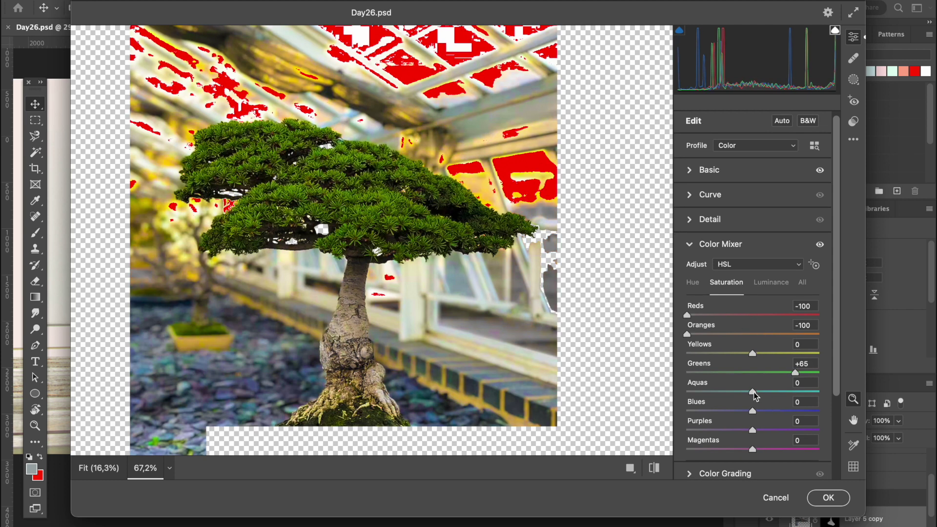
{"action": "left_click_drag", "start_coordinate": [723, 401], "coordinate": [602, 415]}
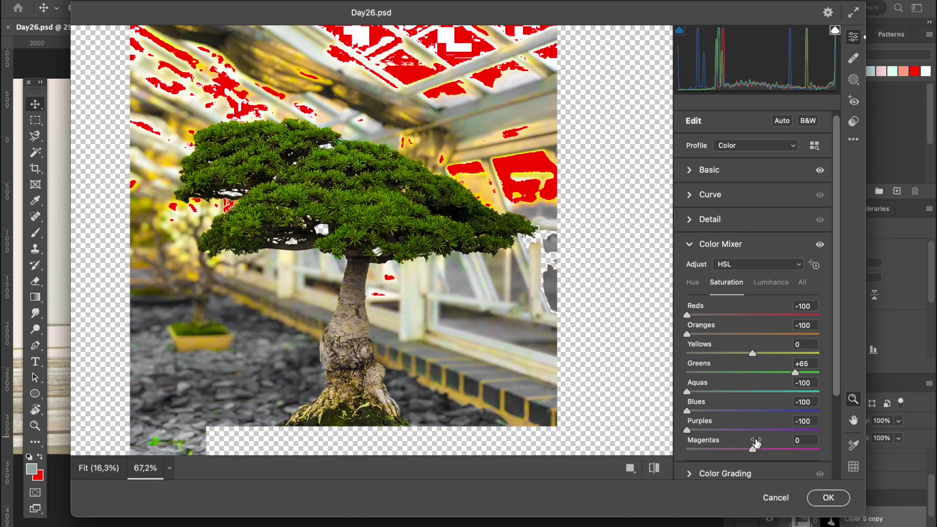
{"action": "scroll", "coordinate": [355, 215], "scroll_direction": "up", "scroll_amount": 5}
{"action": "scroll", "coordinate": [355, 215], "scroll_direction": "left", "scroll_amount": 7}
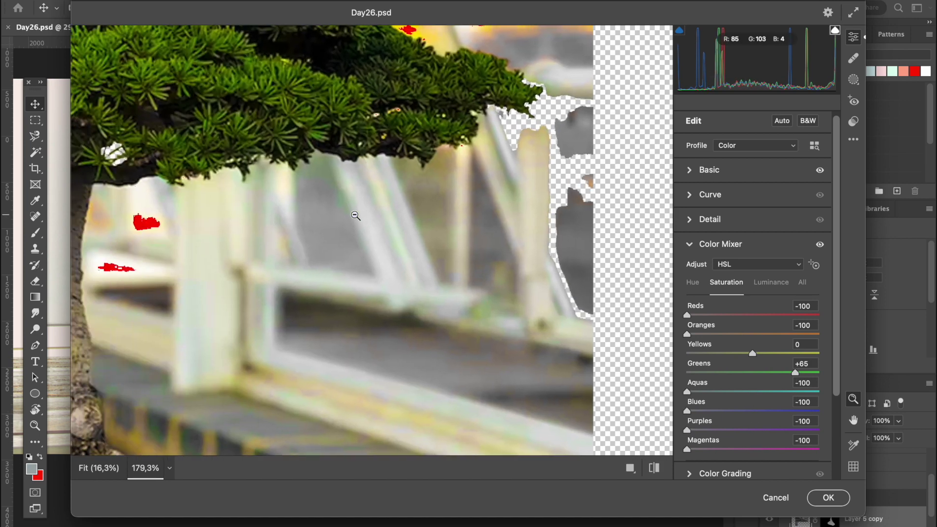
{"action": "scroll", "coordinate": [356, 216], "scroll_direction": "down", "scroll_amount": 4}
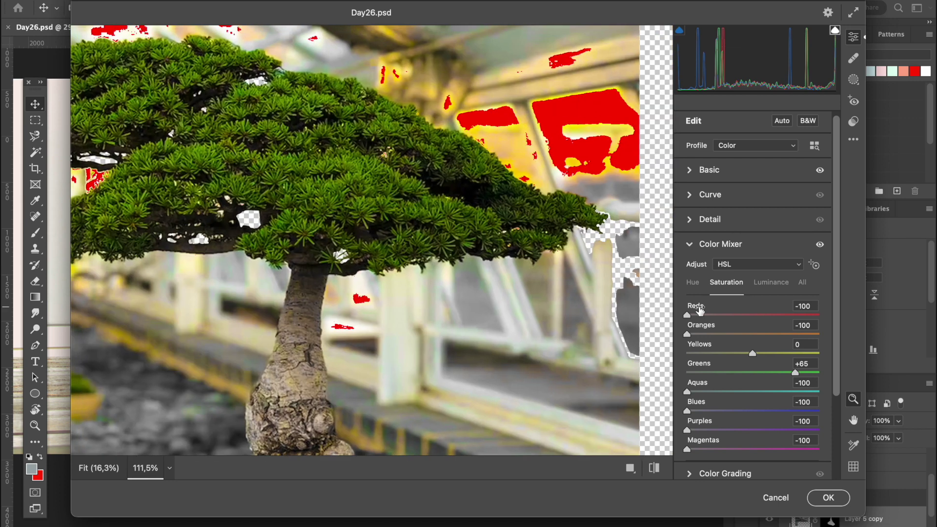
Set the Color Mixer luminance to +100 for Greens, -27 for Reds, -40 for Oranges and -45 for Magentas
{"action": "scroll", "coordinate": [777, 218], "scroll_direction": "down", "scroll_amount": 3}
{"action": "left_click", "coordinate": [776, 215]}
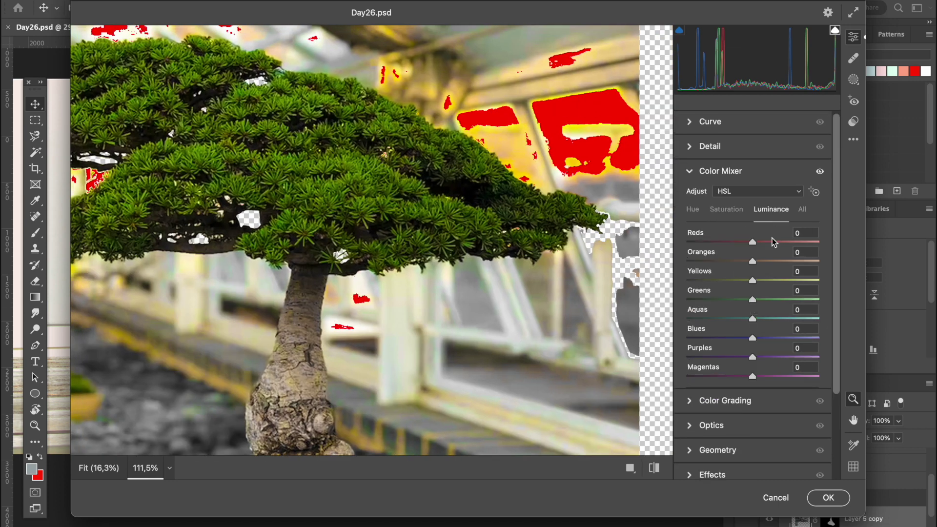
{"action": "left_click", "coordinate": [766, 313]}
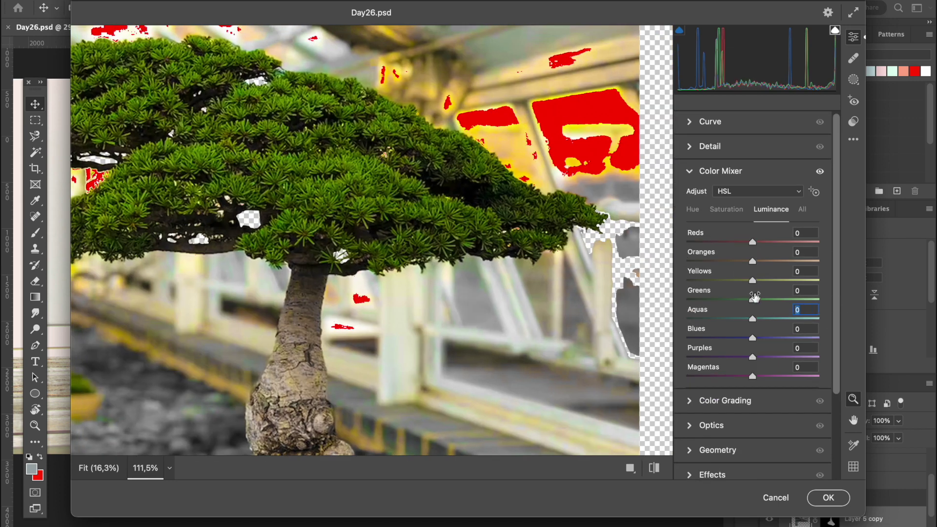
{"action": "left_click_drag", "start_coordinate": [766, 298], "coordinate": [818, 298]}
{"action": "scroll", "coordinate": [446, 253], "scroll_direction": "down", "scroll_amount": 4}
{"action": "scroll", "coordinate": [447, 253], "scroll_direction": "up", "scroll_amount": 2}
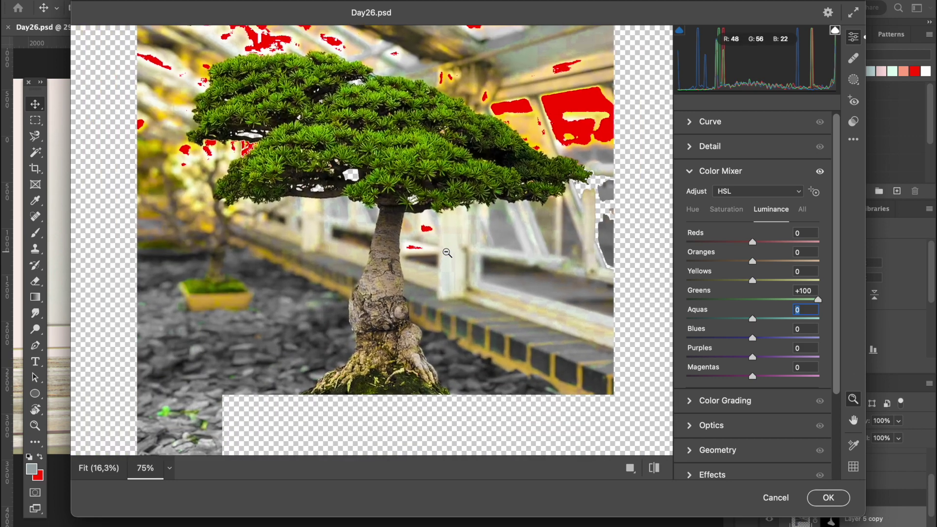
{"action": "left_click_drag", "start_coordinate": [751, 261], "coordinate": [805, 242]}
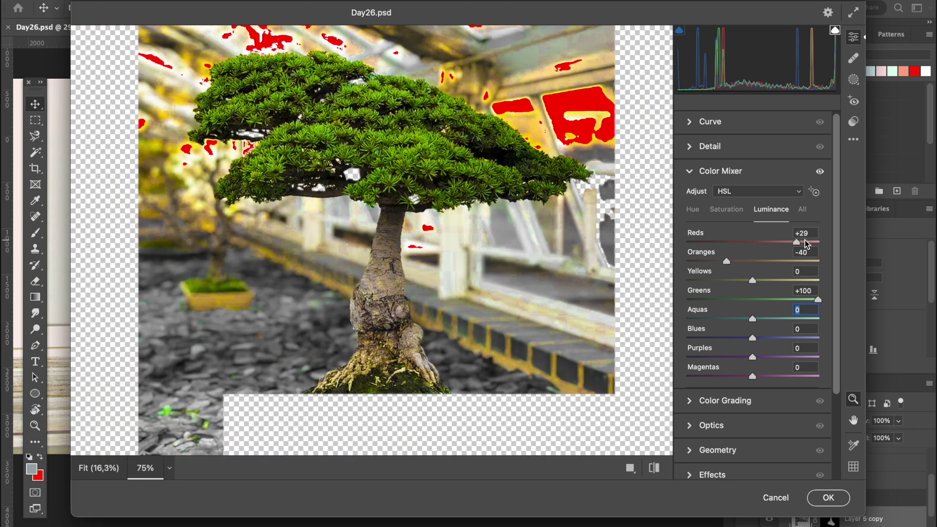
{"action": "left_click_drag", "start_coordinate": [725, 254], "coordinate": [735, 251]}
{"action": "left_click_drag", "start_coordinate": [754, 377], "coordinate": [723, 376]}
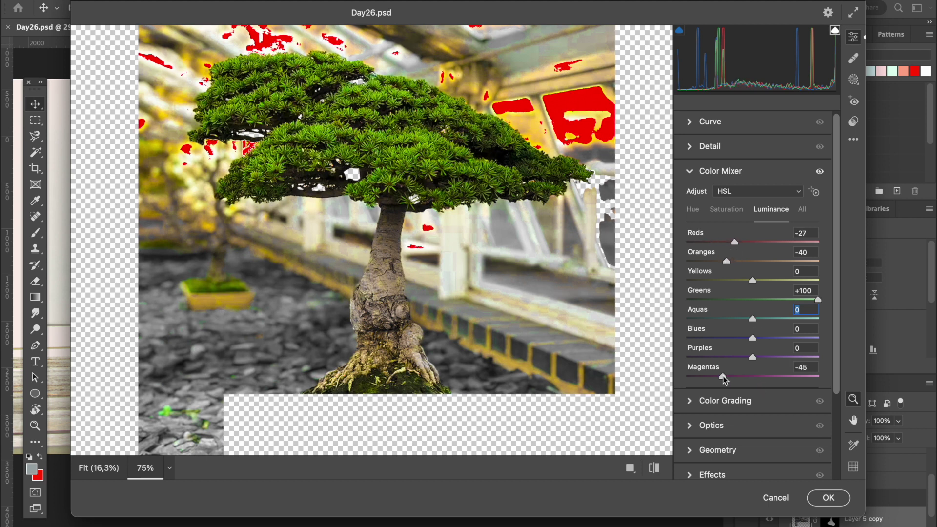
In Color Grading, raise the midtones and highlights luminance, set shadows luminance to 16, Blending to 82 and Balance to +4
{"action": "left_click", "coordinate": [692, 402]}
{"action": "mouse_move", "coordinate": [753, 263]}
{"action": "left_mouse_down"}
{"action": "mouse_move", "coordinate": [736, 264]}
{"action": "mouse_move", "coordinate": [773, 263]}
{"action": "mouse_move", "coordinate": [703, 250]}
{"action": "mouse_move", "coordinate": [752, 249]}
{"action": "left_mouse_up"}
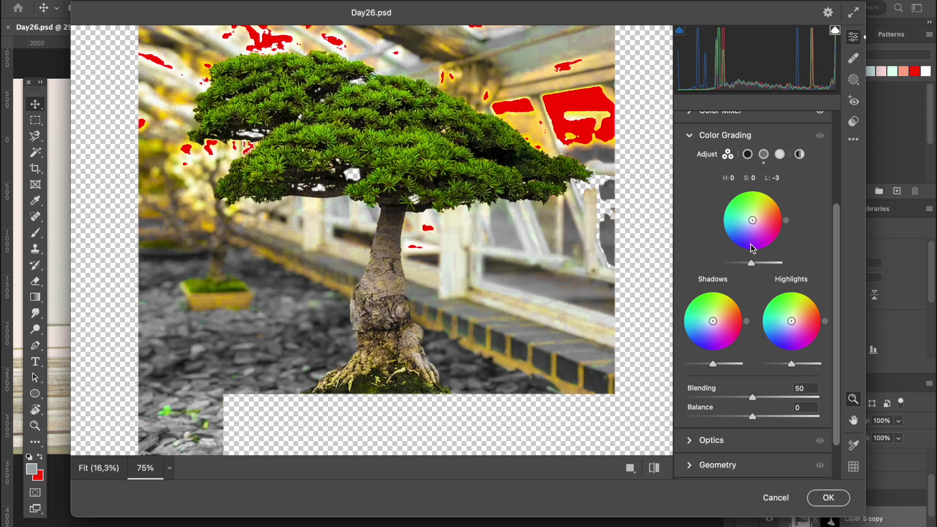
{"action": "left_click_drag", "start_coordinate": [753, 264], "coordinate": [759, 267]}
{"action": "left_click_drag", "start_coordinate": [716, 365], "coordinate": [721, 364]}
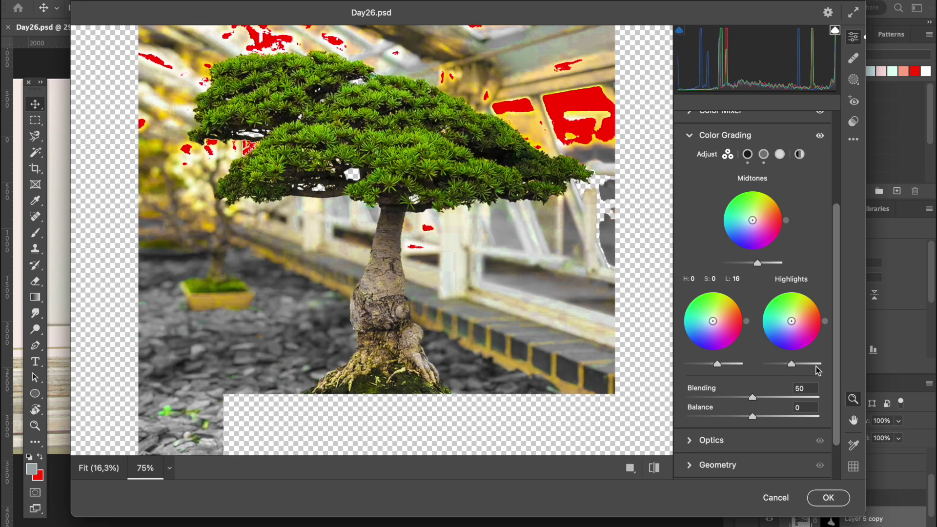
{"action": "left_click_drag", "start_coordinate": [792, 364], "coordinate": [811, 377]}
{"action": "left_click_drag", "start_coordinate": [755, 398], "coordinate": [762, 416]}
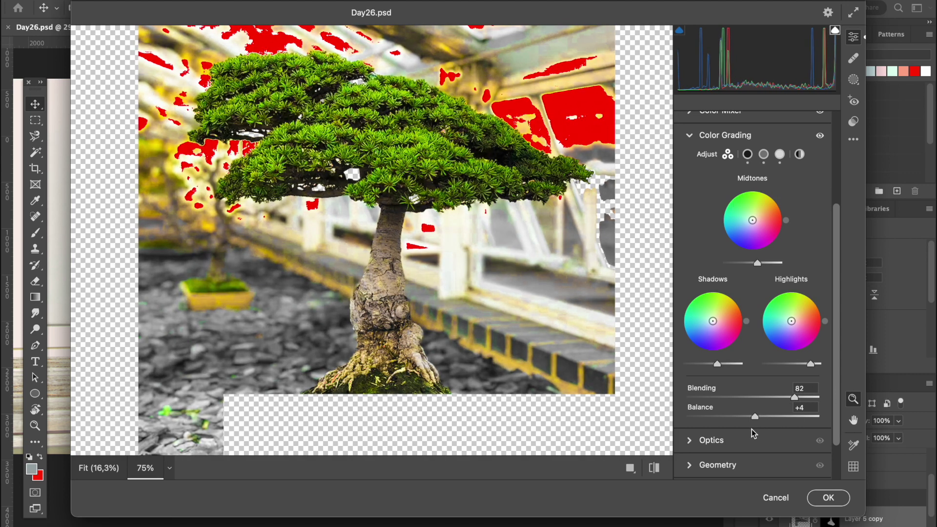
Add a Grain effect of 33 to the tree and apply the Camera Raw adjustments
{"action": "scroll", "coordinate": [752, 429], "scroll_direction": "down", "scroll_amount": 1}
{"action": "left_click", "coordinate": [717, 450]}
{"action": "left_click", "coordinate": [687, 421]}
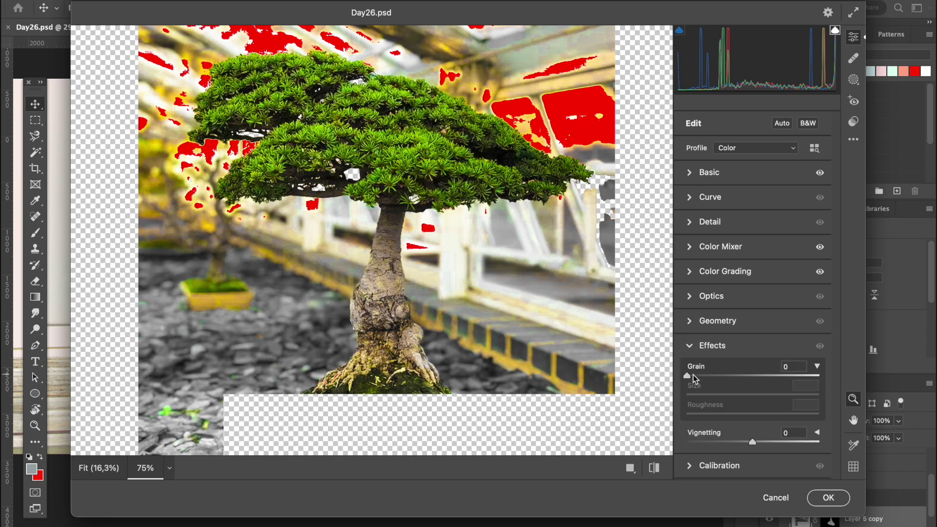
{"action": "left_click_drag", "start_coordinate": [690, 377], "coordinate": [823, 378]}
{"action": "scroll", "coordinate": [409, 174], "scroll_direction": "up", "scroll_amount": 5}
{"action": "scroll", "coordinate": [409, 174], "scroll_direction": "left", "scroll_amount": 3}
{"action": "double_click", "coordinate": [823, 375]}
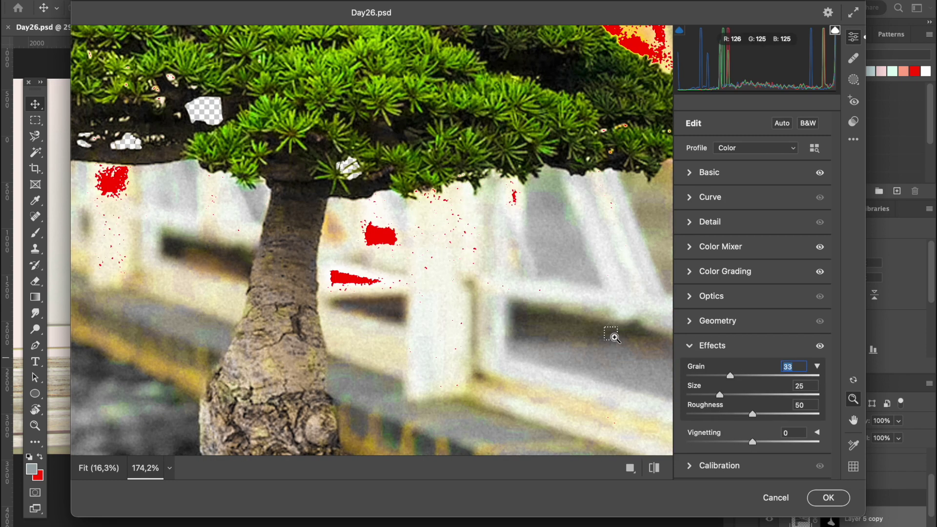
{"action": "left_click", "coordinate": [833, 505]}
{"action": "scroll", "coordinate": [464, 230], "scroll_direction": "up", "scroll_amount": 5}
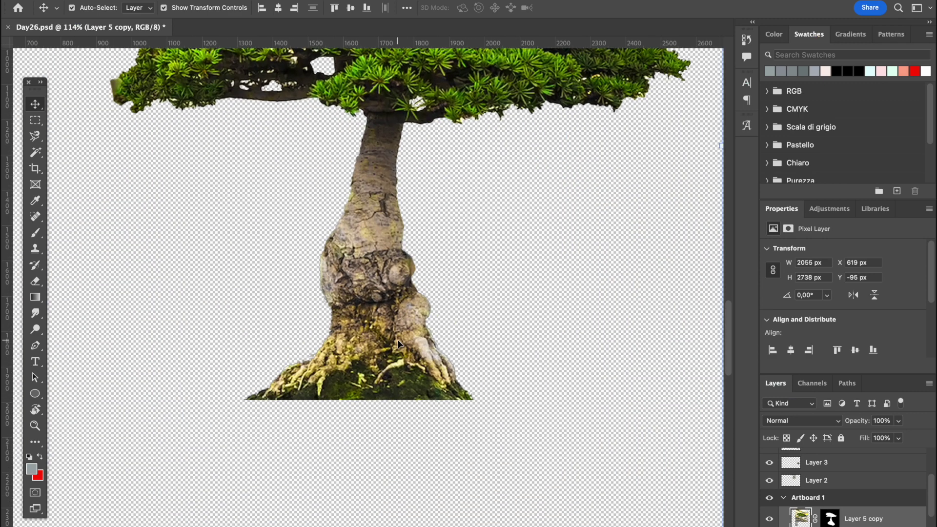
{"action": "scroll", "coordinate": [398, 343], "scroll_direction": "up", "scroll_amount": 3}
{"action": "left_click", "coordinate": [42, 134]}
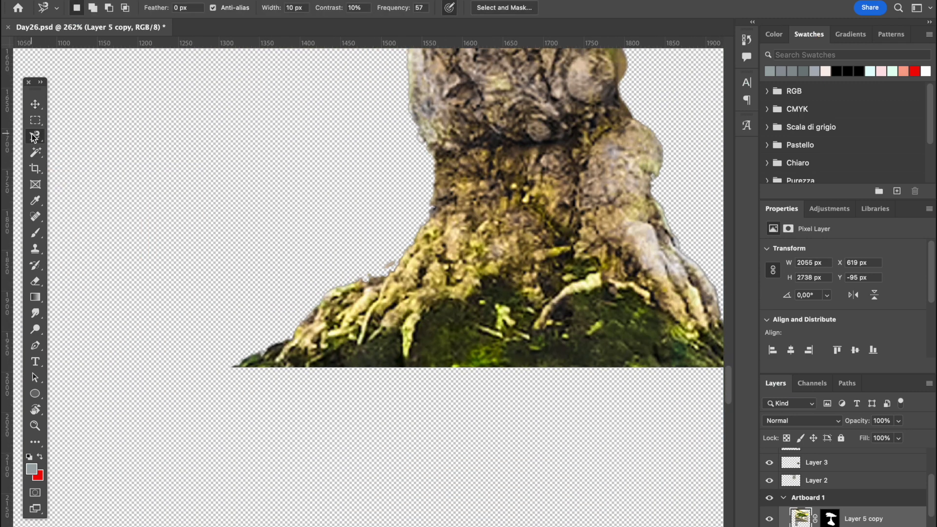
{"action": "scroll", "coordinate": [281, 373], "scroll_direction": "right", "scroll_amount": 5}
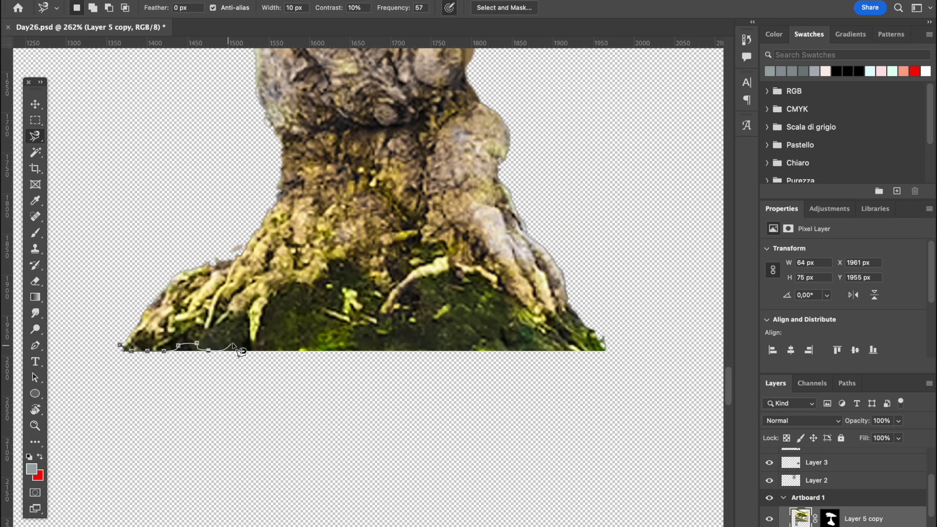
{"action": "key", "text": "Escape"}
Trim the straight lower edge of the mossy roots into an irregular contour with freehand lasso selections, deleting each one and deselecting
{"action": "key", "text": "shift+l"}
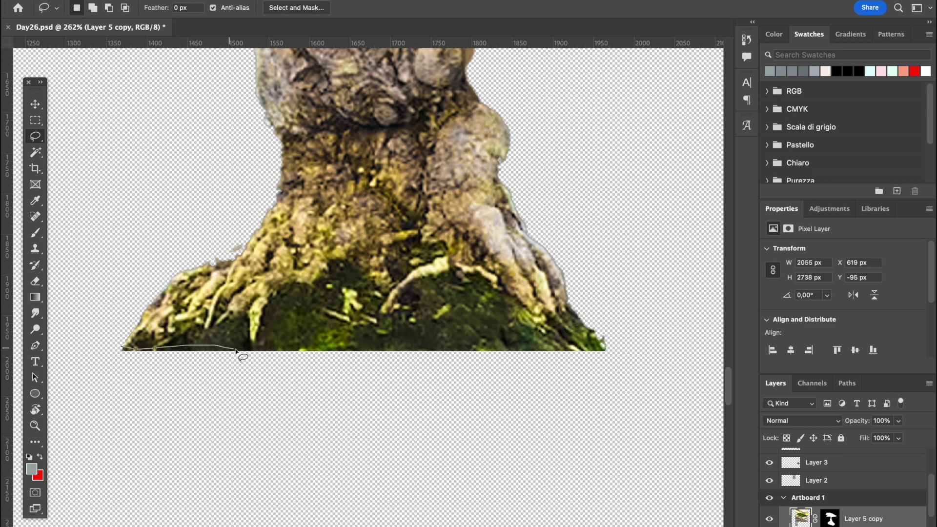
{"action": "left_click_drag", "start_coordinate": [235, 350], "coordinate": [63, 450]}
{"action": "key", "text": "Delete"}
{"action": "key", "text": "super+d"}
{"action": "scroll", "coordinate": [381, 390], "scroll_direction": "right", "scroll_amount": 2}
{"action": "left_click_drag", "start_coordinate": [355, 359], "coordinate": [236, 442]}
{"action": "key", "text": "Delete"}
{"action": "key", "text": "super+d"}
{"action": "scroll", "coordinate": [370, 292], "scroll_direction": "down", "scroll_amount": 5}
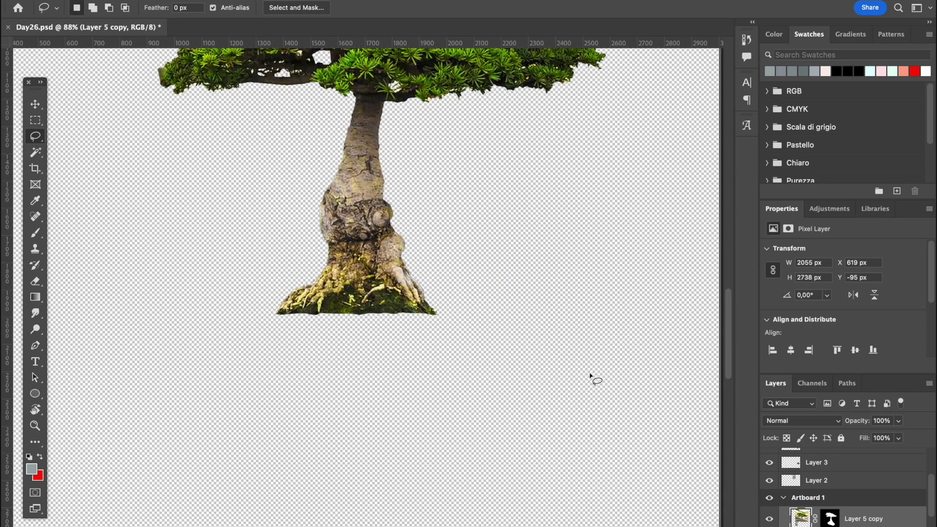
Duplicate the tree layer and enlarge the copy to 2492 × 3320 px
{"action": "scroll", "coordinate": [590, 374], "scroll_direction": "down", "scroll_amount": 6}
{"action": "key", "text": "v"}
{"action": "left_click_drag", "start_coordinate": [506, 273], "coordinate": [539, 273]}
{"action": "key", "text": "Return"}
{"action": "scroll", "coordinate": [452, 266], "scroll_direction": "up", "scroll_amount": 3}
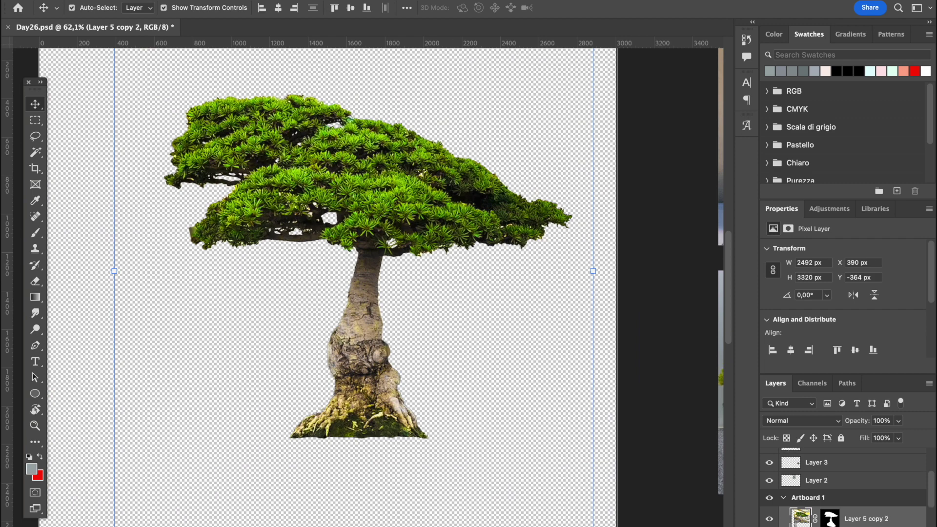
Delete the roots and lower trunk of the duplicated tree with a rectangular marquee selection, then deselect
{"action": "left_click", "coordinate": [35, 120]}
{"action": "left_click_drag", "start_coordinate": [266, 285], "coordinate": [454, 518]}
{"action": "scroll", "coordinate": [376, 371], "scroll_direction": "down", "scroll_amount": 2}
{"action": "left_click_drag", "start_coordinate": [414, 336], "coordinate": [414, 342]}
{"action": "key", "text": "Delete"}
{"action": "key", "text": "super+d"}
Try to trim the left corner of the trunk's cut end with a lasso selection, then undo the trimming
{"action": "scroll", "coordinate": [550, 358], "scroll_direction": "up", "scroll_amount": 8}
{"action": "key", "text": "l"}
{"action": "left_click_drag", "start_coordinate": [310, 284], "coordinate": [238, 361]}
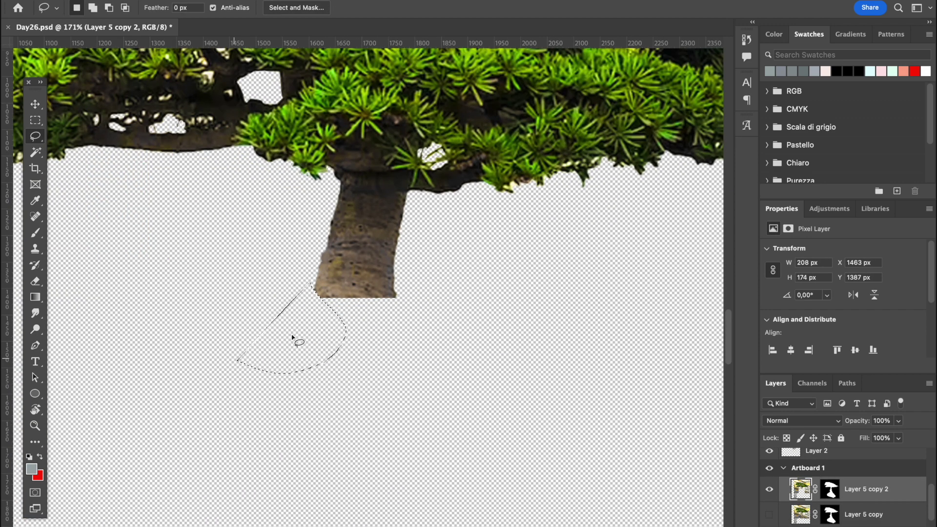
{"action": "key", "text": "super+d"}
{"action": "scroll", "coordinate": [369, 293], "scroll_direction": "up", "scroll_amount": 8}
{"action": "key", "text": "super+z"}
{"action": "key", "text": "super+z"}
{"action": "key", "text": "super+z"}
{"action": "key", "text": "super+z"}
{"action": "key", "text": "super+z"}
Round off both lower corners of the cut trunk by deleting freehand lasso selections, then deselect
{"action": "left_click_drag", "start_coordinate": [156, 276], "coordinate": [64, 342]}
{"action": "key", "text": "Delete"}
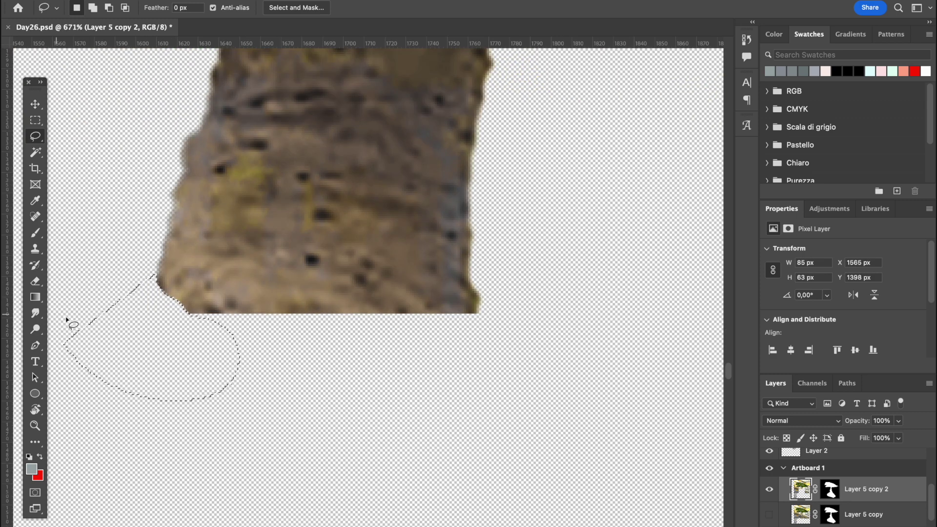
{"action": "key", "text": "Delete"}
{"action": "left_click_drag", "start_coordinate": [468, 273], "coordinate": [641, 276]}
{"action": "key", "text": "super+d"}
{"action": "scroll", "coordinate": [564, 243], "scroll_direction": "down", "scroll_amount": 10}
Enlarge the tree to 3273 × 4360 px and shift it slightly left so the crown fits the artboard
{"action": "key", "text": "v"}
{"action": "left_click_drag", "start_coordinate": [496, 252], "coordinate": [425, 280]}
{"action": "key", "text": "Return"}
{"action": "left_click", "coordinate": [616, 199]}
{"action": "left_click", "coordinate": [386, 249]}
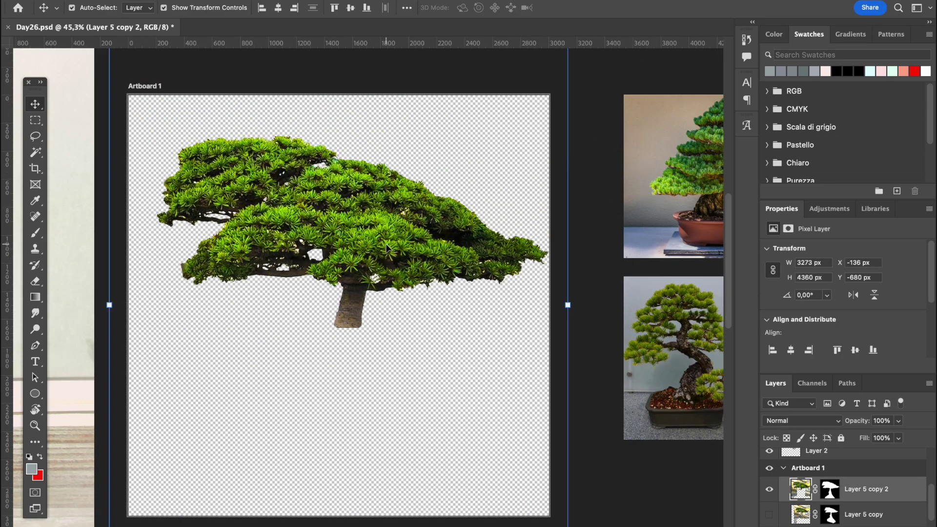
{"action": "left_click", "coordinate": [607, 157]}
{"action": "left_click_drag", "start_coordinate": [386, 248], "coordinate": [380, 247]}
{"action": "scroll", "coordinate": [531, 389], "scroll_direction": "down", "scroll_amount": 5}
{"action": "left_click", "coordinate": [531, 389]}
{"action": "scroll", "coordinate": [504, 396], "scroll_direction": "up", "scroll_amount": 4}
{"action": "scroll", "coordinate": [503, 395], "scroll_direction": "down", "scroll_amount": 2}
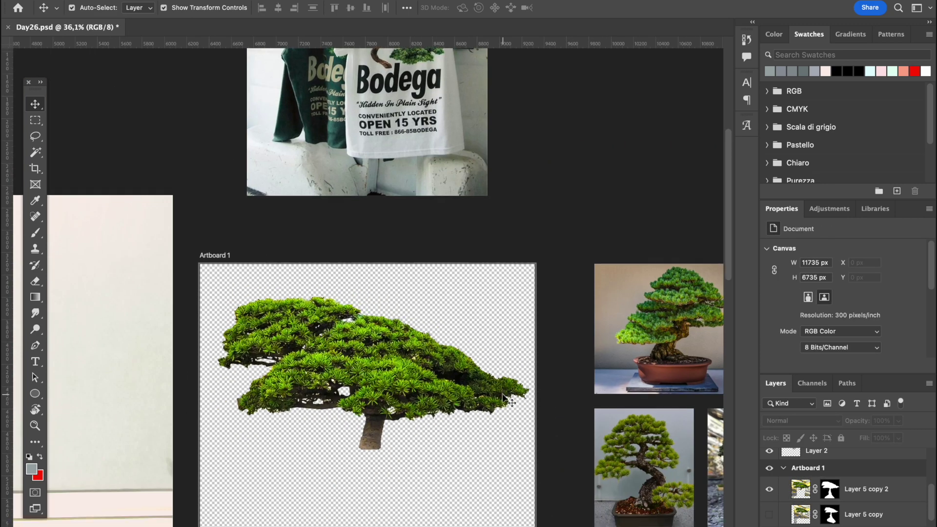
{"action": "scroll", "coordinate": [503, 395], "scroll_direction": "up", "scroll_amount": 3}
{"action": "scroll", "coordinate": [506, 397], "scroll_direction": "down", "scroll_amount": 4}
{"action": "scroll", "coordinate": [506, 396], "scroll_direction": "up", "scroll_amount": 2}
Apply the Filter Gallery's Grain texture to the tree with Intensity 15, Contrast 50 and the Regular grain type
{"action": "left_click", "coordinate": [480, 443]}
{"action": "left_click", "coordinate": [457, 381]}
{"action": "left_click", "coordinate": [332, 1]}
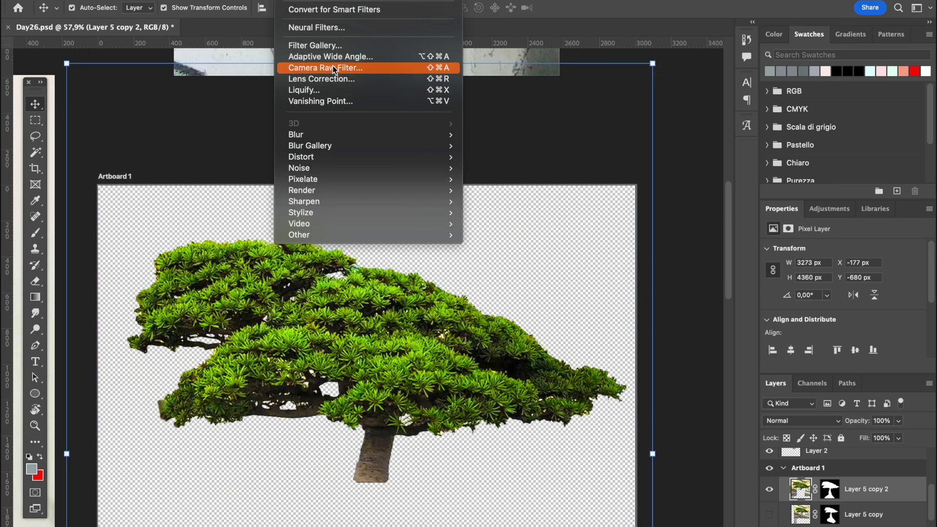
{"action": "left_click", "coordinate": [343, 46]}
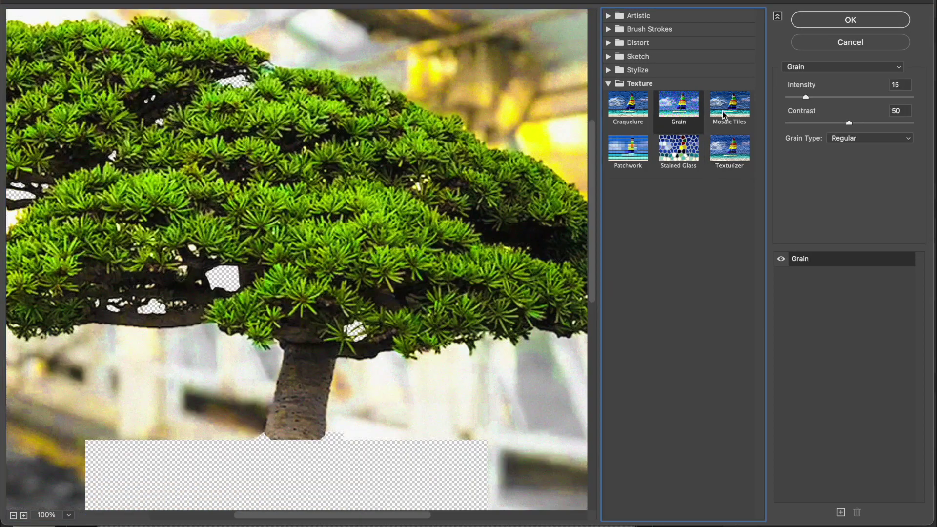
{"action": "left_click", "coordinate": [864, 26]}
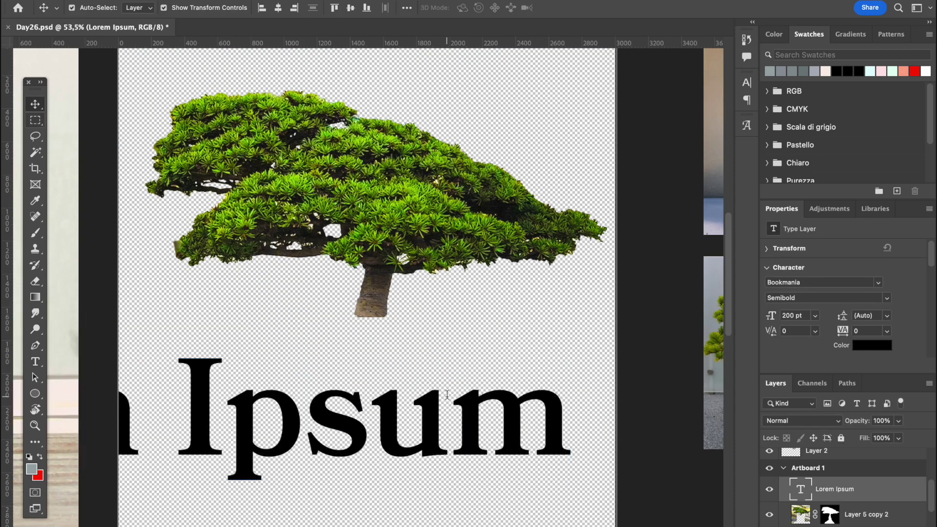
Replace the Lorem Ipsum placeholder text below the tree with GLOBAL
{"action": "key", "text": "ctrl+a"}
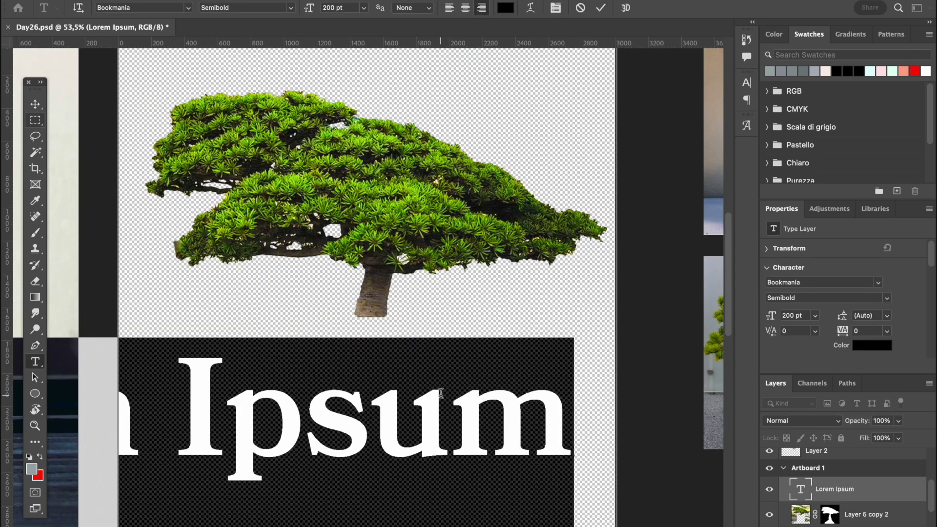
{"action": "type", "text": "ALIVE"}
{"action": "key", "text": "super+a"}
{"action": "type", "text": "GL"}
{"action": "key", "text": "BackSpace"}
{"action": "key", "text": "BackSpace"}
{"action": "type", "text": "GLOBAL"}
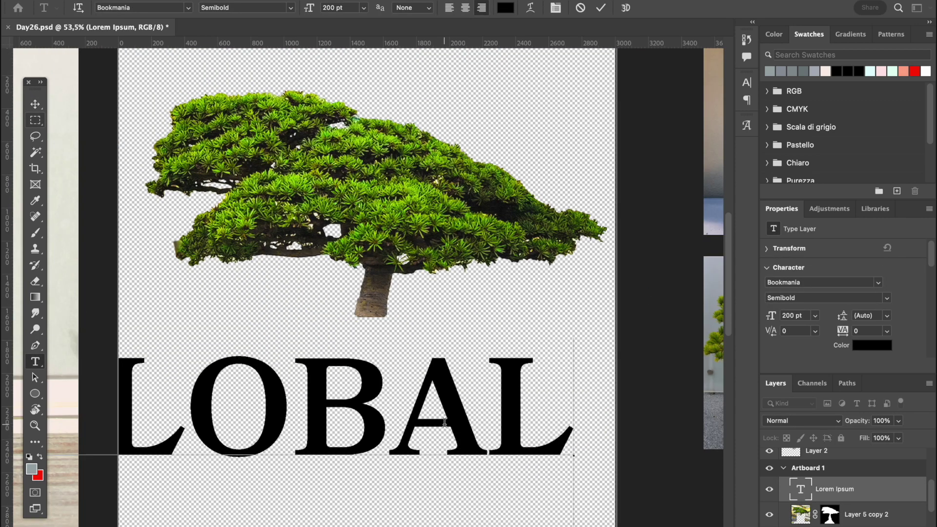
Scale the GLOBAL text down to about 71% (141.71 pt) and position it centred beneath the trunk
{"action": "left_click", "coordinate": [35, 104]}
{"action": "key", "text": "super+t"}
{"action": "left_click_drag", "start_coordinate": [288, 456], "coordinate": [381, 427]}
{"action": "left_click_drag", "start_coordinate": [381, 506], "coordinate": [382, 453]}
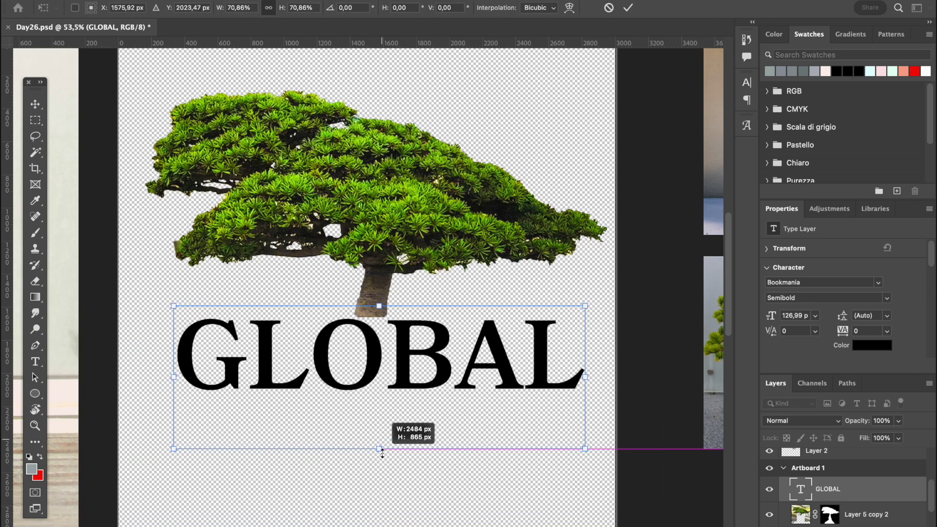
{"action": "left_click_drag", "start_coordinate": [381, 362], "coordinate": [381, 379]}
{"action": "key", "text": "Return"}
Browse the Adobe and favourite fonts and change the GLOBAL text's font to MADE Dillan
{"action": "double_click", "coordinate": [371, 376]}
{"action": "left_click", "coordinate": [188, 7]}
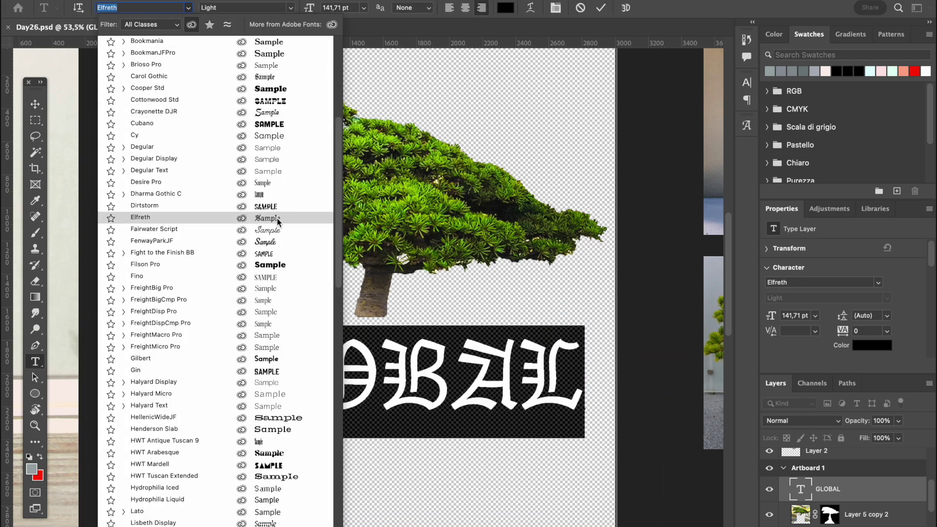
{"action": "scroll", "coordinate": [279, 244], "scroll_direction": "down", "scroll_amount": 15}
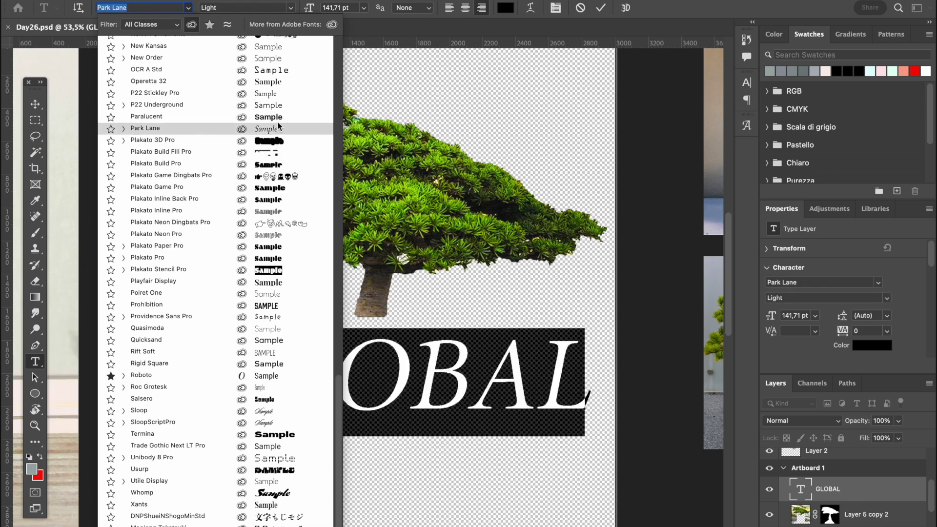
{"action": "left_click", "coordinate": [210, 24]}
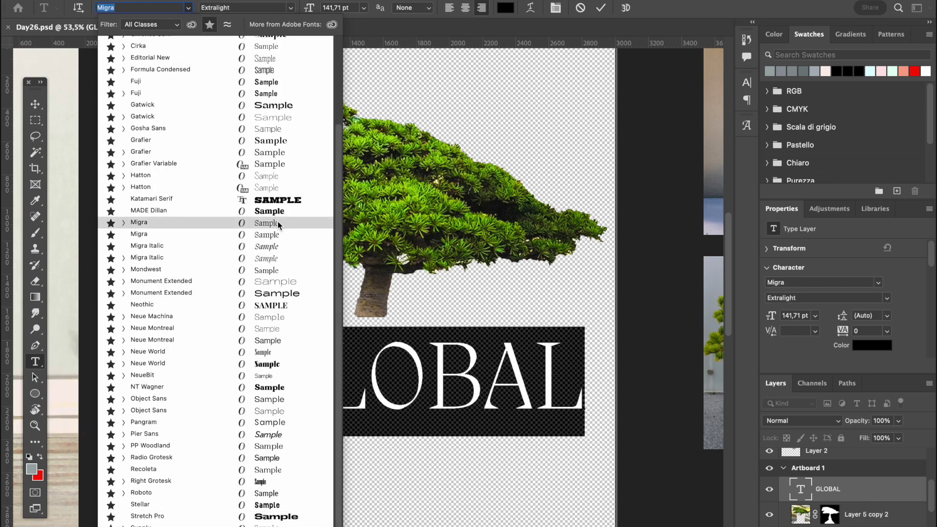
{"action": "left_click", "coordinate": [273, 200]}
{"action": "key", "text": "v"}
{"action": "scroll", "coordinate": [397, 288], "scroll_direction": "down", "scroll_amount": 3}
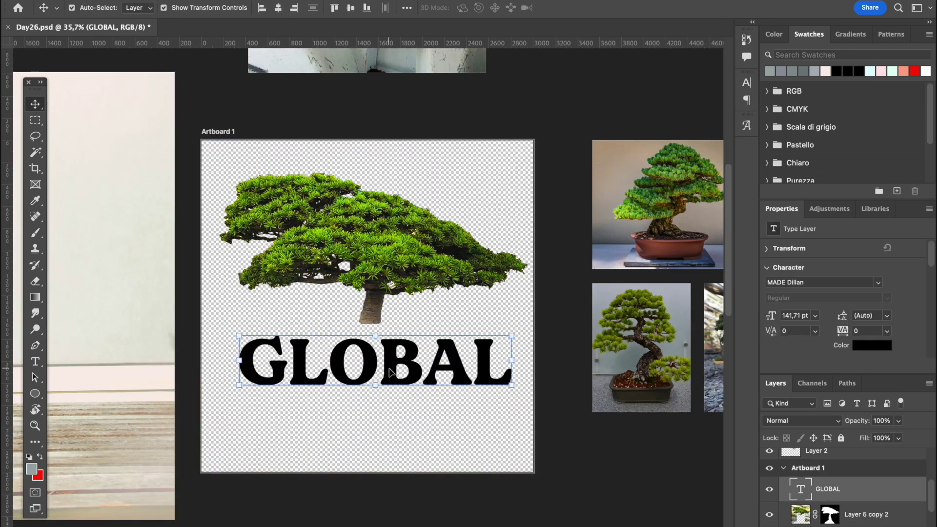
Try the Arial and Anton fonts on the GLOBAL headline
{"action": "double_click", "coordinate": [392, 371]}
{"action": "left_click", "coordinate": [141, 8]}
{"action": "type", "text": "Arial"}
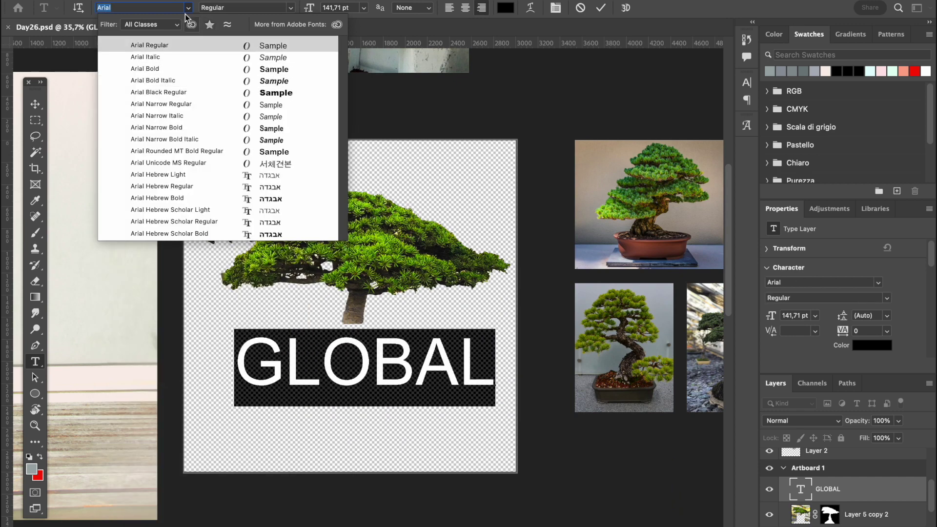
{"action": "key", "text": "BackSpace"}
{"action": "scroll", "coordinate": [229, 210], "scroll_direction": "down", "scroll_amount": 5}
{"action": "left_click", "coordinate": [230, 197]}
{"action": "scroll", "coordinate": [230, 197], "scroll_direction": "up", "scroll_amount": 2}
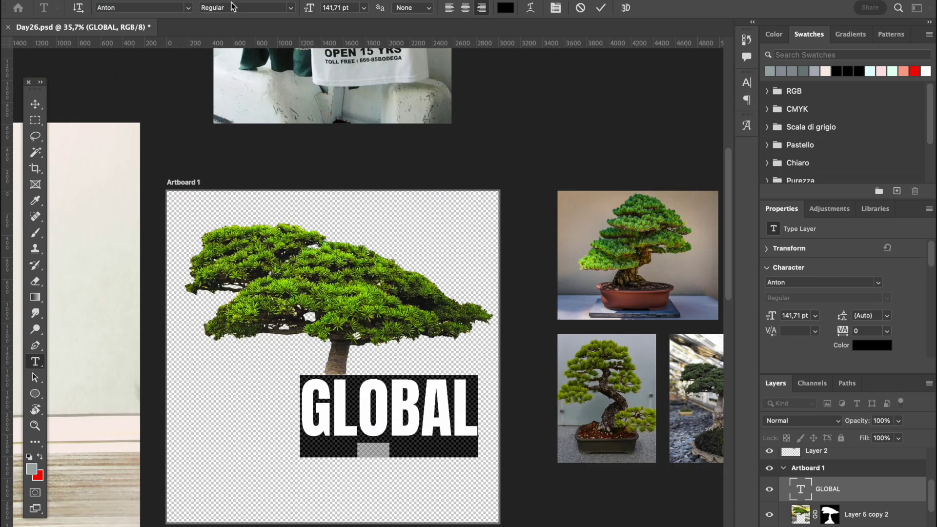
Browse the full font list and set the GLOBAL headline in Filson Pro Black
{"action": "left_click", "coordinate": [188, 7]}
{"action": "scroll", "coordinate": [269, 255], "scroll_direction": "down", "scroll_amount": 10}
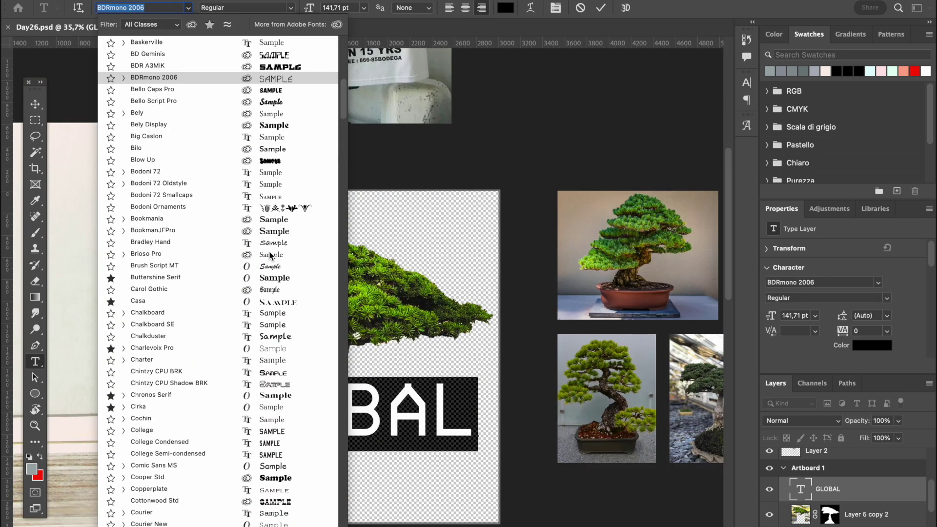
{"action": "scroll", "coordinate": [270, 255], "scroll_direction": "down", "scroll_amount": 15}
{"action": "left_click", "coordinate": [294, 405]}
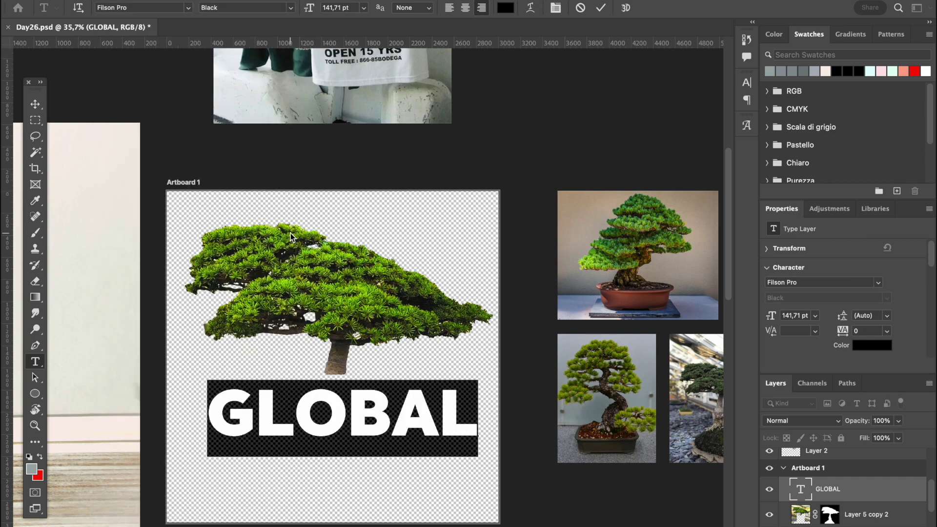
Retype the headline below the tree as Global with only the first letter capitalised
{"action": "type", "text": "Global"}
{"action": "scroll", "coordinate": [337, 407], "scroll_direction": "down", "scroll_amount": 3}
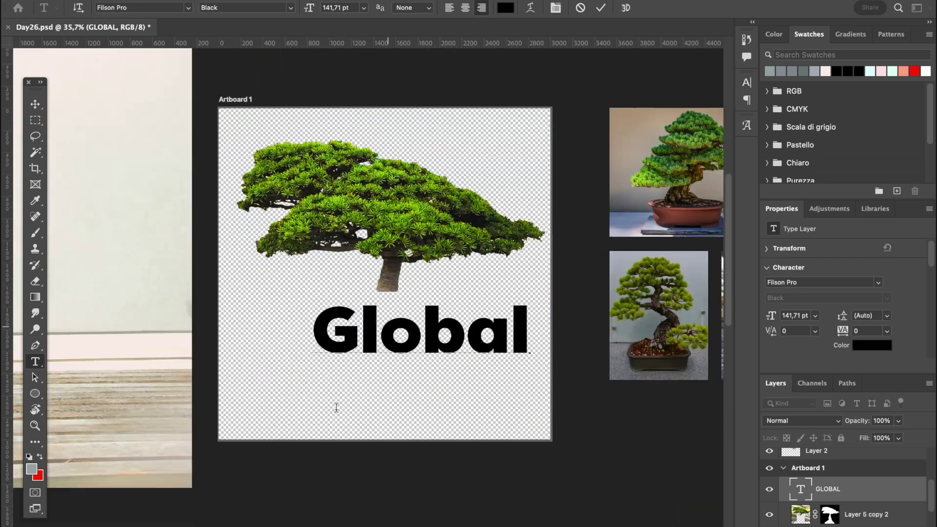
{"action": "key", "text": "BackSpace"}
{"action": "type", "text": "a"}
{"action": "key", "text": "ctrl+Return"}
Centre the Global headline horizontally on the artboard and nudge the tree slightly to the right above it
{"action": "key", "text": "v"}
{"action": "left_click_drag", "start_coordinate": [327, 328], "coordinate": [301, 328]}
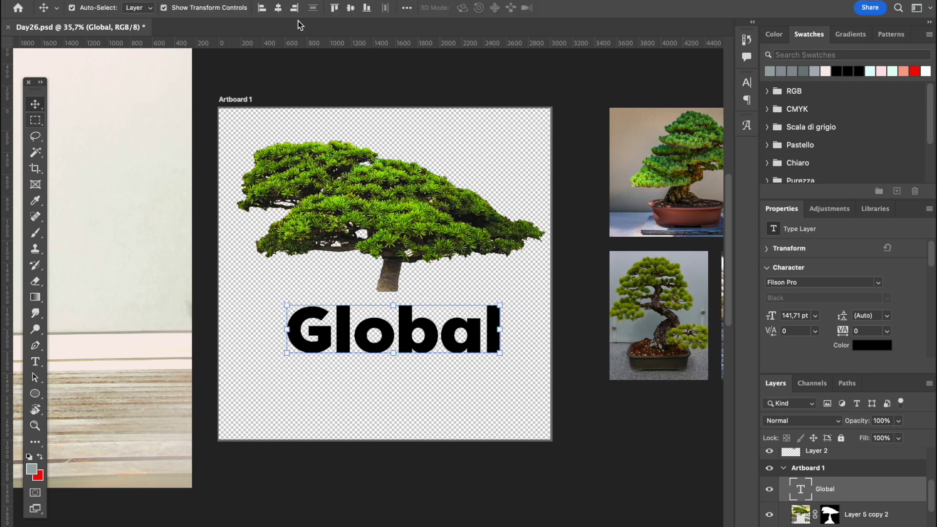
{"action": "left_click", "coordinate": [277, 7]}
{"action": "left_click", "coordinate": [401, 177]}
{"action": "left_click_drag", "start_coordinate": [387, 190], "coordinate": [391, 189]}
Duplicate the Global text beneath the headline and replace the copy's wording with every day more green”
{"action": "left_click", "coordinate": [411, 270]}
{"action": "scroll", "coordinate": [410, 274], "scroll_direction": "up", "scroll_amount": 3}
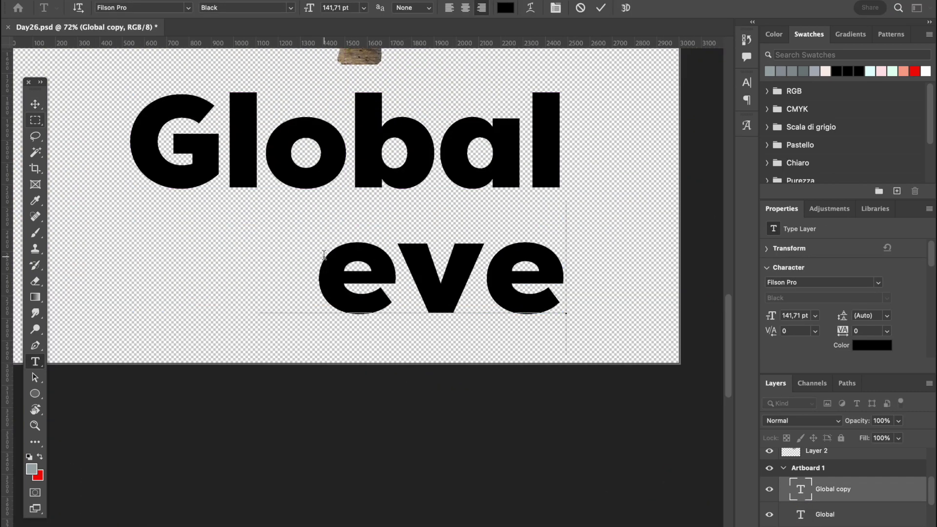
{"action": "type", "text": "ry day more green”"}
{"action": "scroll", "coordinate": [351, 316], "scroll_direction": "left", "scroll_amount": 4}
{"action": "scroll", "coordinate": [345, 318], "scroll_direction": "down", "scroll_amount": 3}
{"action": "key", "text": "super+Return"}
{"action": "key", "text": "v"}
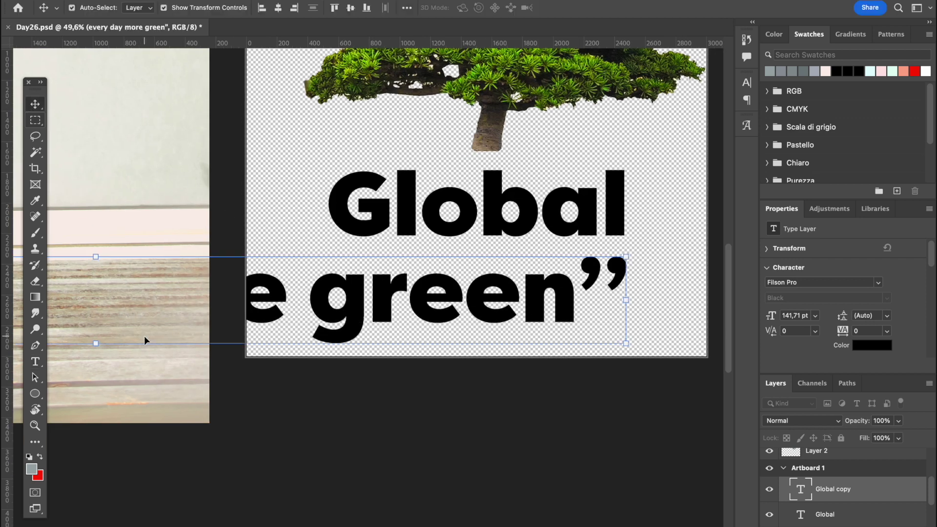
Scale the every day more green” tagline down to 49.13 pt so it fits on the artboard below Global
{"action": "scroll", "coordinate": [145, 336], "scroll_direction": "down", "scroll_amount": 4}
{"action": "left_click_drag", "start_coordinate": [65, 263], "coordinate": [328, 299]}
{"action": "key", "text": "Return"}
{"action": "scroll", "coordinate": [370, 294], "scroll_direction": "up", "scroll_amount": 3}
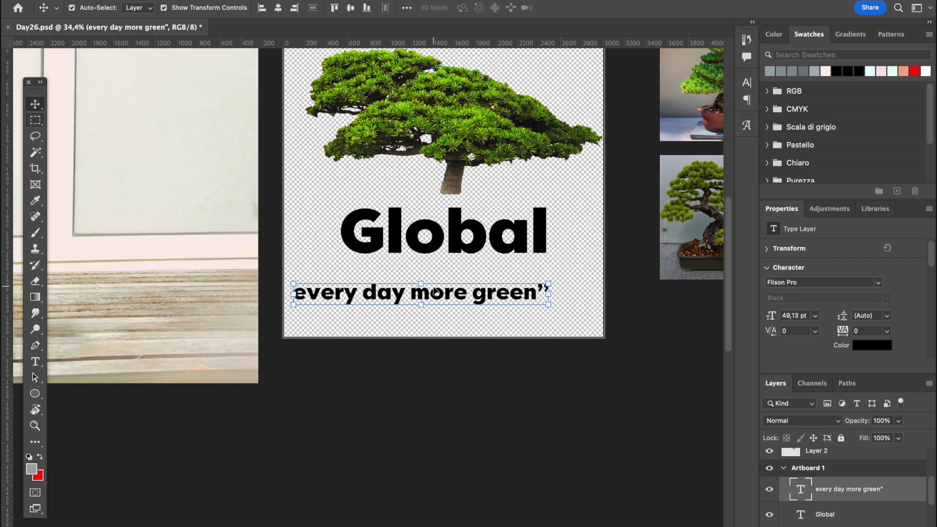
Filter the font list to Adobe Fonts and set the tagline in FenwayParkJF
{"action": "double_click", "coordinate": [370, 295]}
{"action": "left_click", "coordinate": [188, 7]}
{"action": "left_click", "coordinate": [191, 25]}
{"action": "scroll", "coordinate": [290, 430], "scroll_direction": "down", "scroll_amount": 3}
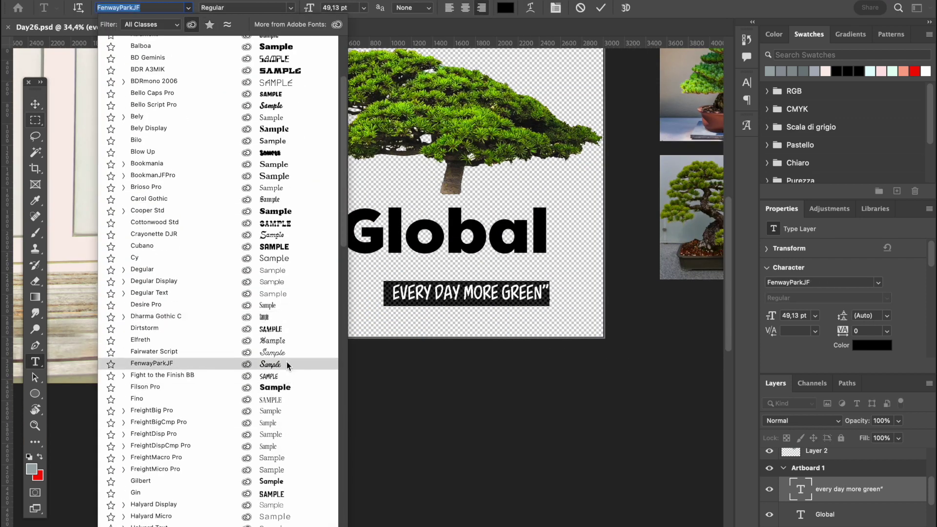
{"action": "left_click", "coordinate": [283, 367]}
Remove the tagline's closing quotation mark, enlarge the text to 51.88 pt and place it directly beneath Global
{"action": "left_click", "coordinate": [369, 295]}
{"action": "left_click_drag", "start_coordinate": [551, 295], "coordinate": [604, 293]}
{"action": "left_click_drag", "start_coordinate": [516, 294], "coordinate": [472, 274]}
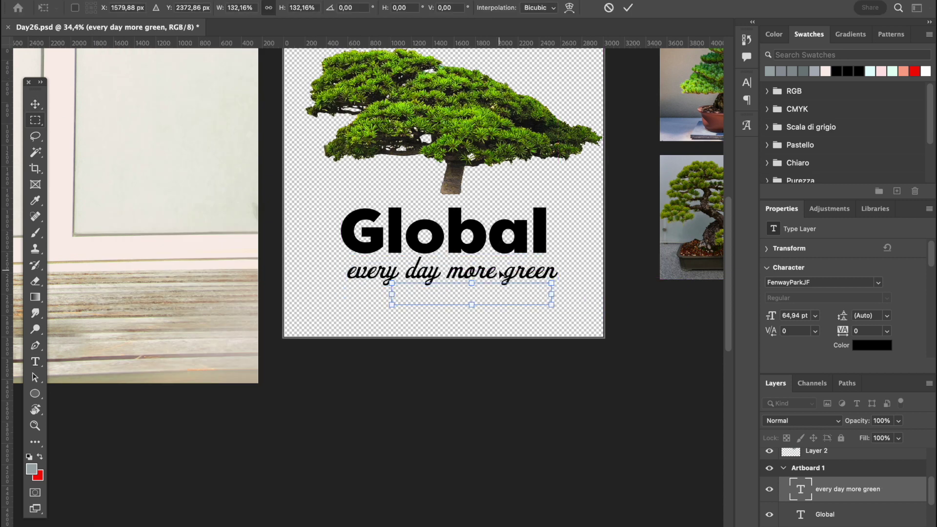
{"action": "key", "text": "Return"}
Replace the tagline's wording with Visualizing the world with a creative perspective
{"action": "scroll", "coordinate": [505, 370], "scroll_direction": "up", "scroll_amount": 4}
{"action": "scroll", "coordinate": [508, 373], "scroll_direction": "down", "scroll_amount": 2}
{"action": "double_click", "coordinate": [391, 375]}
{"action": "type", "text": "Visualiz"}
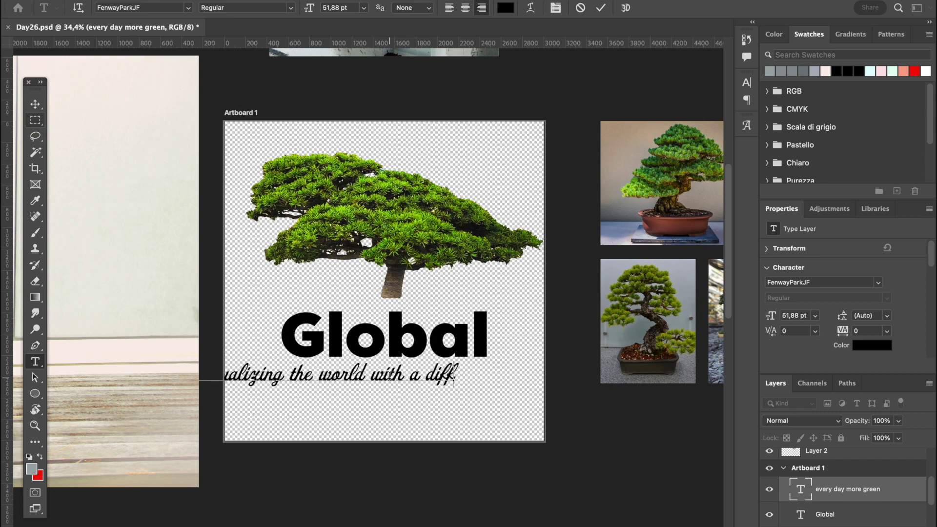
{"action": "type", "text": "tive"}
{"action": "key", "text": "super+Return"}
Scale the tagline down to 38.57 pt and position it centred beneath the Global headline
{"action": "left_click_drag", "start_coordinate": [383, 379], "coordinate": [474, 378]}
{"action": "left_click_drag", "start_coordinate": [358, 391], "coordinate": [418, 376]}
{"action": "key", "text": "Return"}
{"action": "scroll", "coordinate": [369, 291], "scroll_direction": "up", "scroll_amount": 4}
{"action": "left_click", "coordinate": [512, 450]}
{"action": "left_click", "coordinate": [420, 420]}
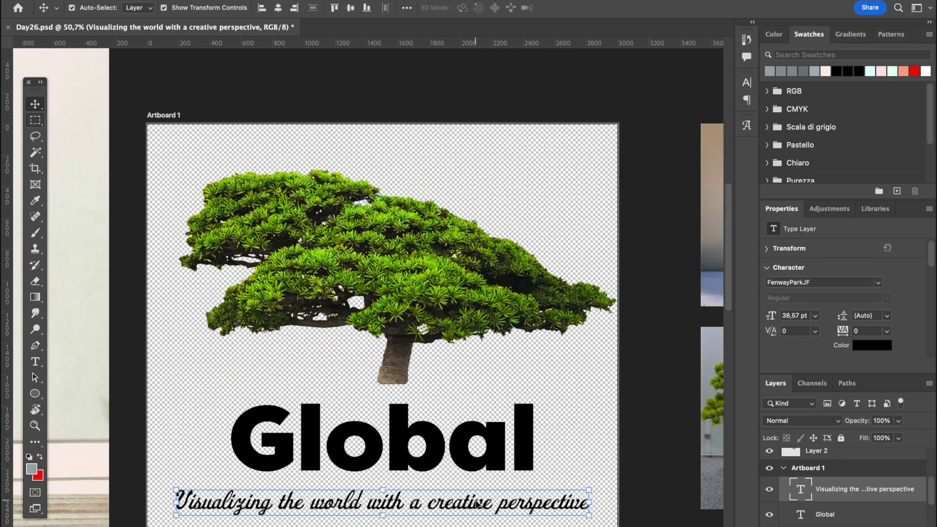
Try Global Mind Studios, Everyday Greener as alternative wording for the tagline
{"action": "double_click", "coordinate": [420, 421]}
{"action": "type", "text": "Global Mind Studios, Everyday Greener"}
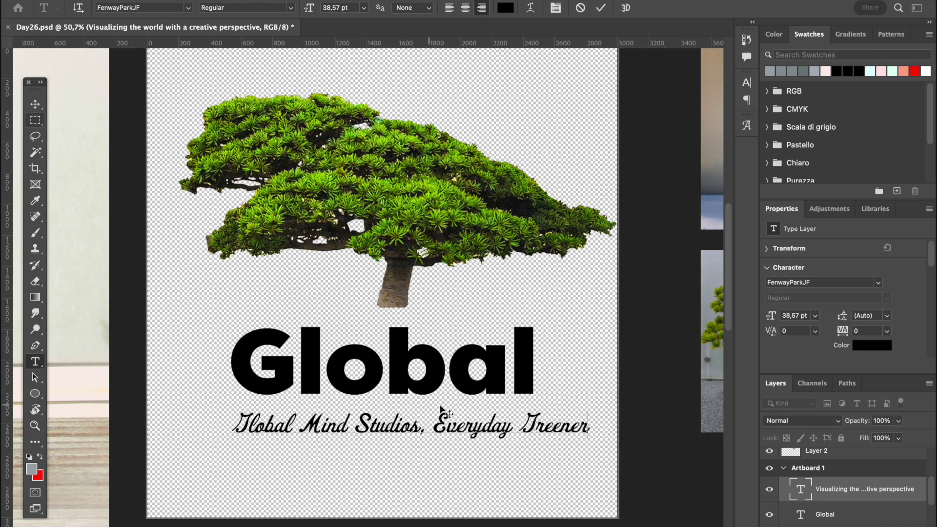
{"action": "key", "text": "ctrl+a"}
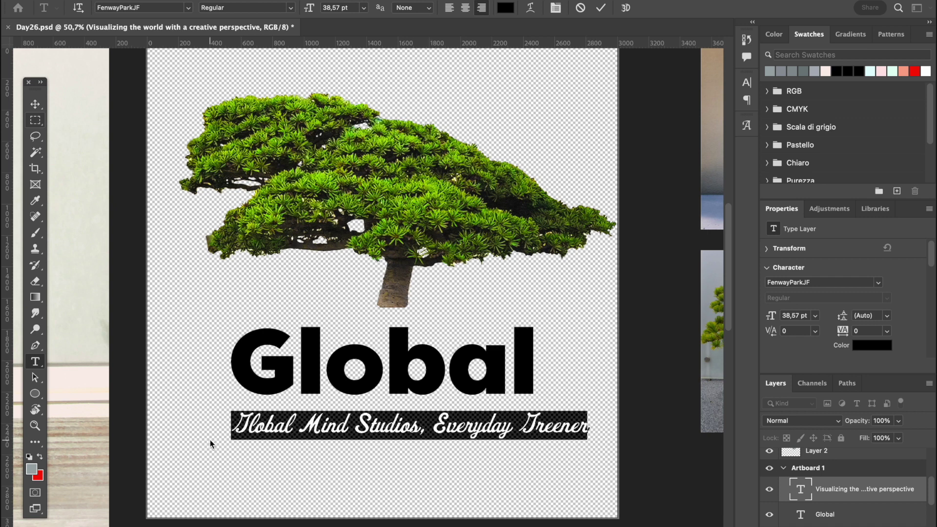
{"action": "type", "text": "Tree"}
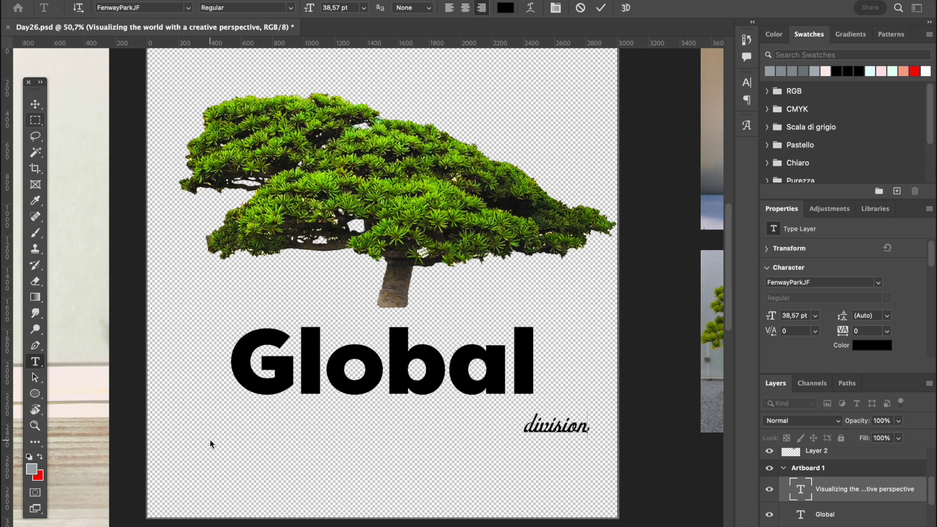
Rewrite the tagline as Visualizing the world w/a green eye
{"action": "type", "text": "world w/a new"}
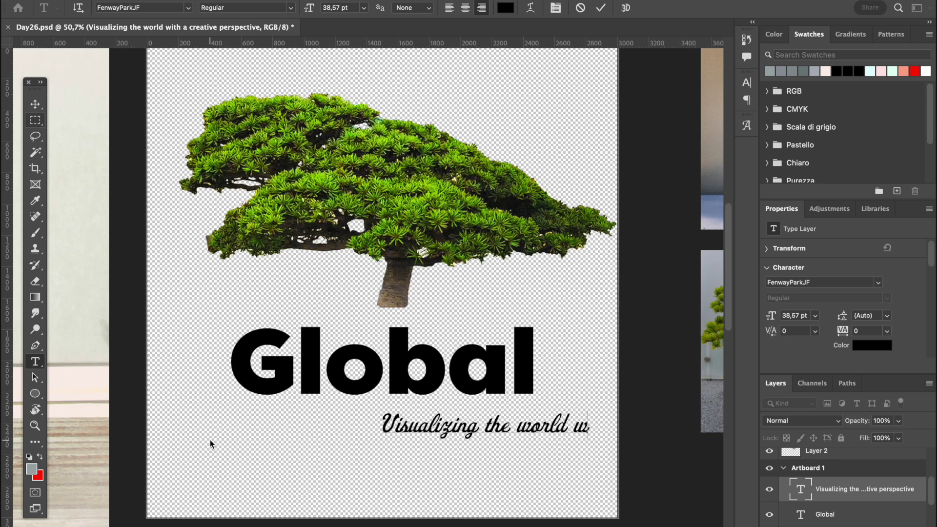
{"action": "key", "text": "BackSpace"}
{"action": "key", "text": "BackSpace"}
{"action": "key", "text": "BackSpace"}
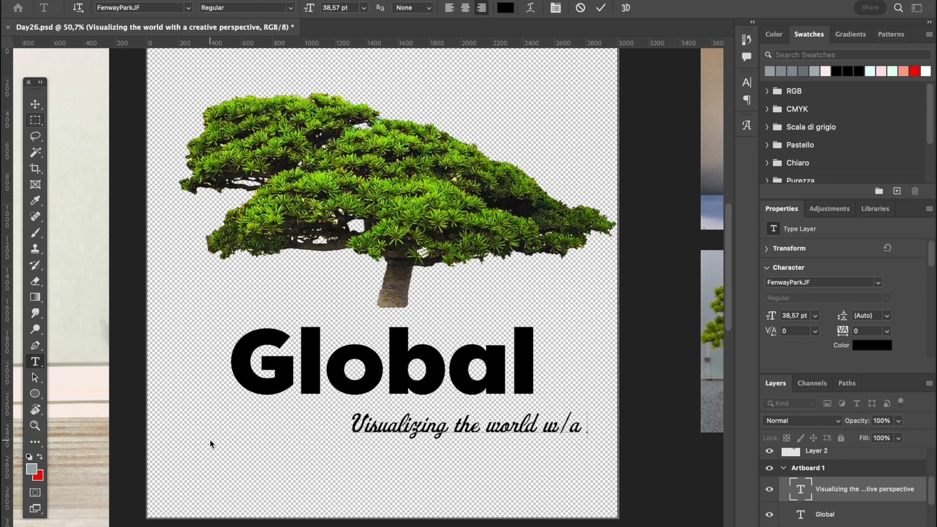
{"action": "type", "text": "different pe"}
{"action": "key", "text": "BackSpace"}
{"action": "key", "text": "BackSpace"}
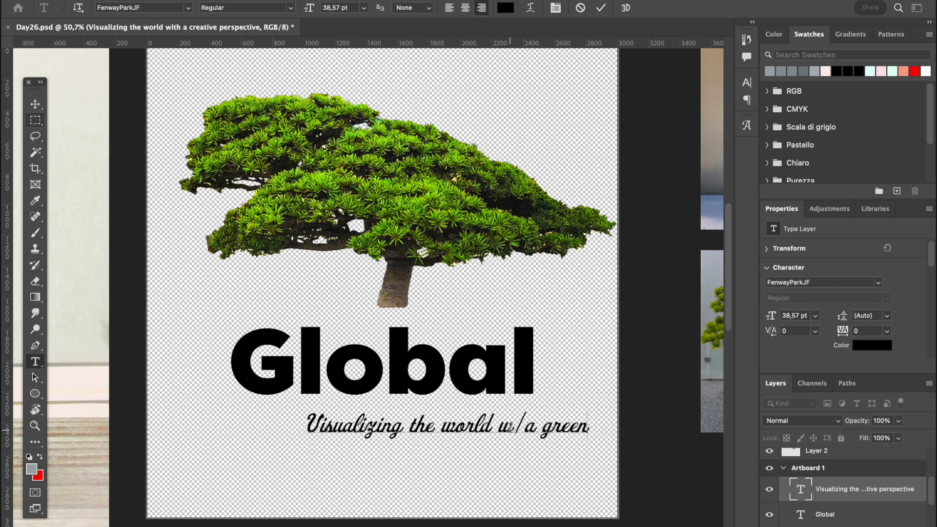
Move the reworded tagline so it sits centred directly beneath the Global headline
{"action": "left_click", "coordinate": [35, 104]}
{"action": "left_click_drag", "start_coordinate": [493, 424], "coordinate": [444, 419]}
{"action": "left_click_drag", "start_coordinate": [509, 425], "coordinate": [507, 419]}
{"action": "left_click", "coordinate": [575, 360]}
{"action": "scroll", "coordinate": [575, 360], "scroll_direction": "down", "scroll_amount": 3}
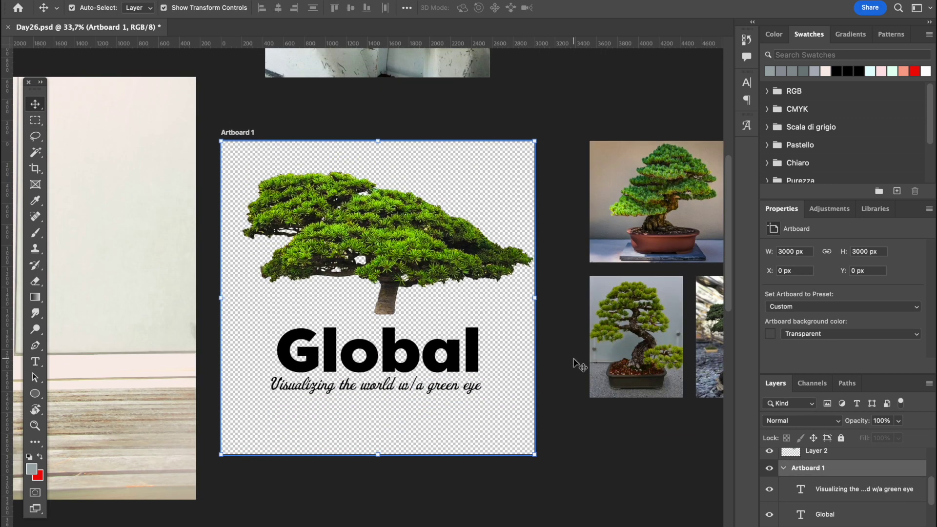
Duplicate the Global headline beneath the tagline and set the copy in Arial Black at 88.61 pt
{"action": "scroll", "coordinate": [573, 358], "scroll_direction": "right", "scroll_amount": 1}
{"action": "scroll", "coordinate": [573, 358], "scroll_direction": "up", "scroll_amount": 5}
{"action": "left_click", "coordinate": [411, 288]}
{"action": "scroll", "coordinate": [393, 392], "scroll_direction": "up", "scroll_amount": 5}
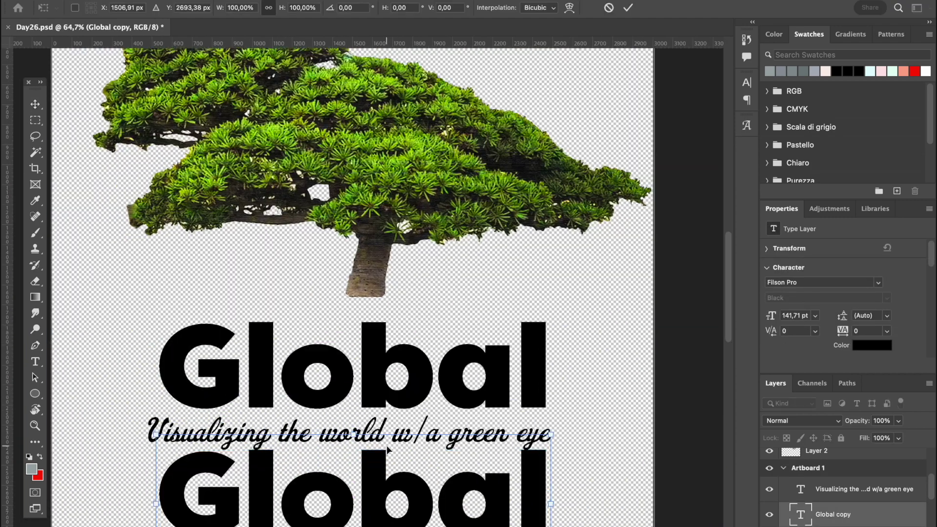
{"action": "left_click", "coordinate": [140, 7]}
{"action": "type", "text": "arial"}
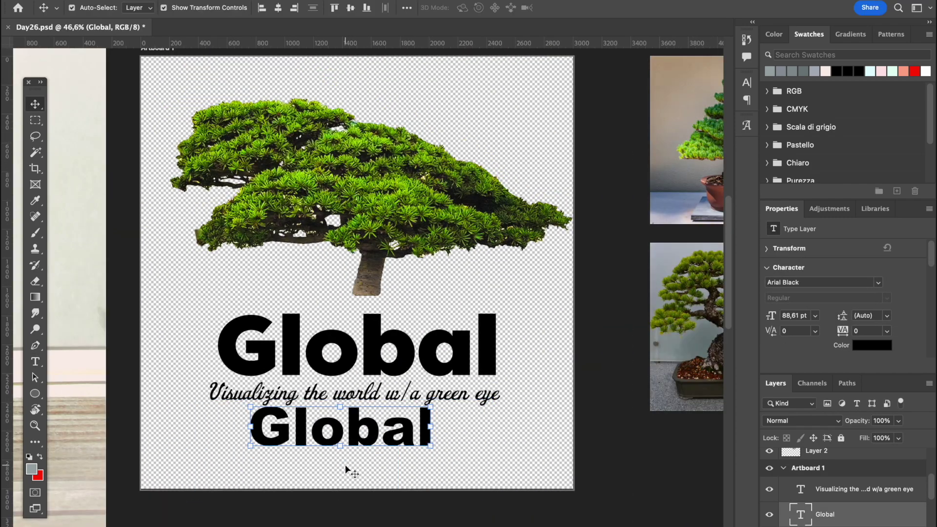
Resize the duplicated Global text below the tagline and replace its wording with GLOBAL MIND STUDIOS
{"action": "scroll", "coordinate": [346, 466], "scroll_direction": "up", "scroll_amount": 6}
{"action": "scroll", "coordinate": [346, 467], "scroll_direction": "down", "scroll_amount": 5}
{"action": "left_click_drag", "start_coordinate": [340, 455], "coordinate": [448, 435]}
{"action": "key", "text": "Return"}
{"action": "double_click", "coordinate": [362, 424]}
{"action": "type", "text": "GLOB"}
Scale the GLOBAL MIND STUDIOS line down to 35.16 pt to match the headline's width
{"action": "left_click", "coordinate": [35, 104]}
{"action": "scroll", "coordinate": [447, 441], "scroll_direction": "up", "scroll_amount": 5}
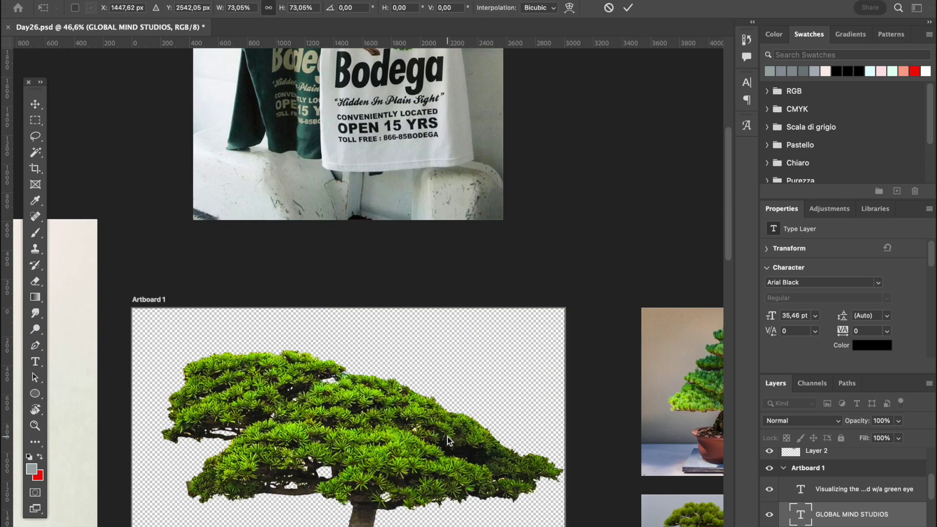
{"action": "scroll", "coordinate": [448, 441], "scroll_direction": "down", "scroll_amount": 6}
{"action": "key", "text": "Return"}
Scale the script tagline down slightly so its start lines up with the Global headline
{"action": "scroll", "coordinate": [230, 371], "scroll_direction": "up", "scroll_amount": 6}
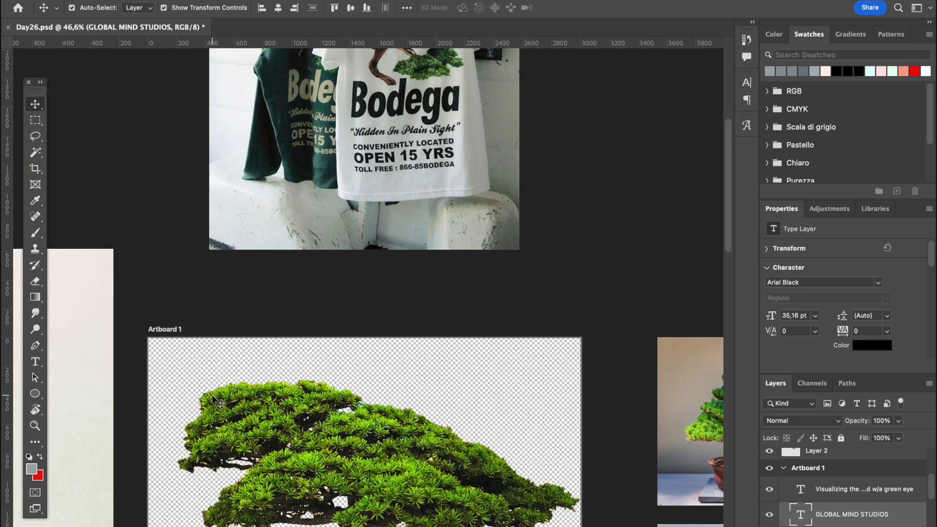
{"action": "scroll", "coordinate": [229, 371], "scroll_direction": "down", "scroll_amount": 6}
{"action": "left_click", "coordinate": [231, 366]}
{"action": "left_click_drag", "start_coordinate": [217, 370], "coordinate": [228, 371]}
{"action": "key", "text": "Return"}
Move the GLOBAL MIND STUDIOS line down by about 79 px, away from the tagline
{"action": "left_click", "coordinate": [538, 397]}
{"action": "scroll", "coordinate": [539, 398], "scroll_direction": "up", "scroll_amount": 3}
{"action": "left_click_drag", "start_coordinate": [490, 429], "coordinate": [490, 444]}
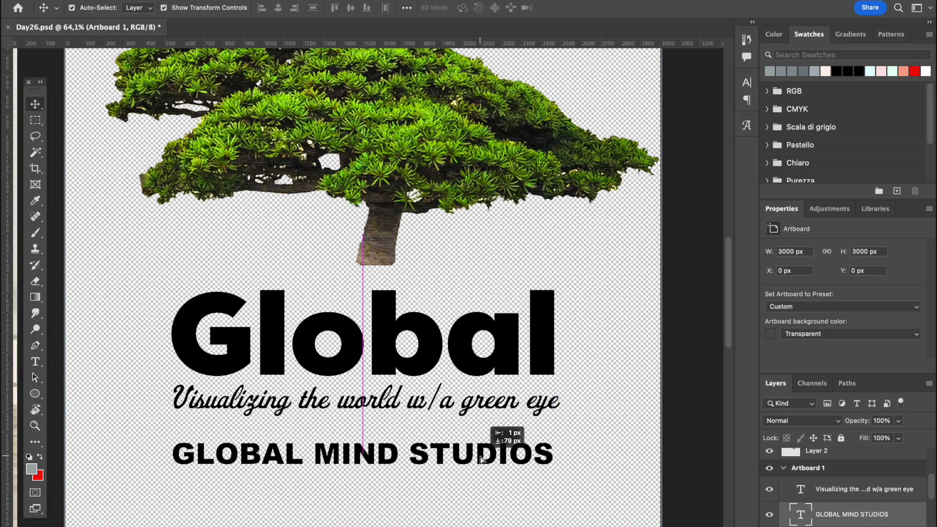
Add ©25 to the end of the GLOBAL MIND STUDIOS line and scale it to 29.43 pt to fit the headline's width
{"action": "left_click", "coordinate": [562, 442]}
{"action": "double_click", "coordinate": [542, 451]}
{"action": "left_click", "coordinate": [554, 449]}
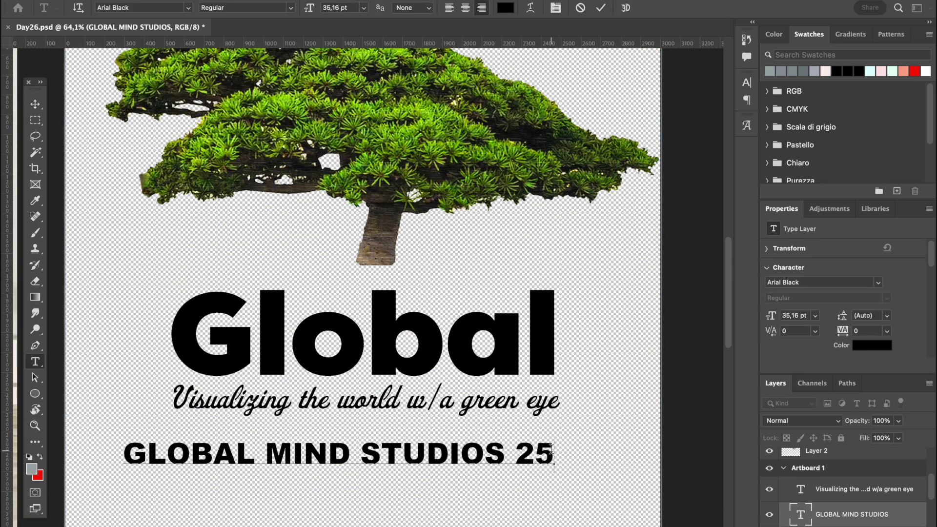
{"action": "left_click", "coordinate": [35, 104]}
{"action": "left_click_drag", "start_coordinate": [100, 441], "coordinate": [174, 445]}
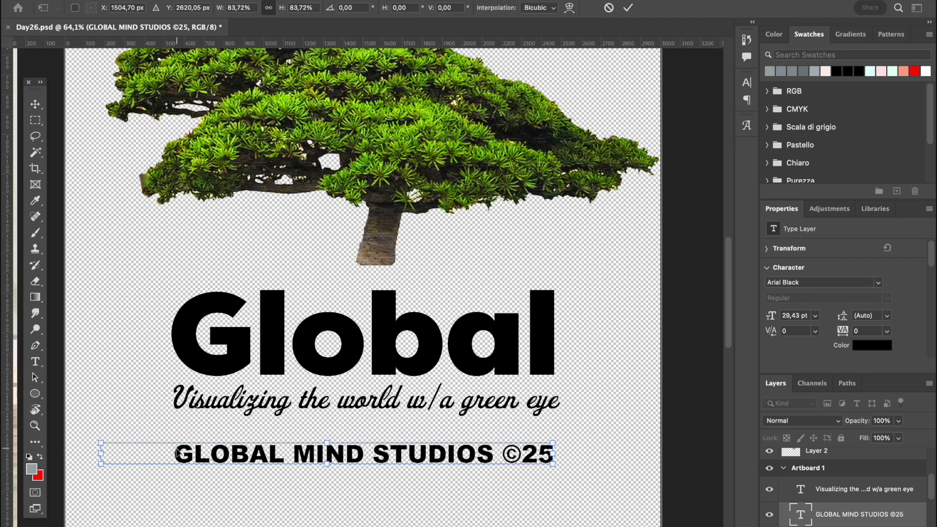
{"action": "key", "text": "Return"}
Duplicate the GLOBAL MIND STUDIOS ©25 line below itself and replace the copy's wording with G.M.S
{"action": "scroll", "coordinate": [174, 444], "scroll_direction": "down", "scroll_amount": 5}
{"action": "left_click_drag", "start_coordinate": [292, 319], "coordinate": [292, 365]}
{"action": "double_click", "coordinate": [289, 365]}
{"action": "type", "text": "M"}
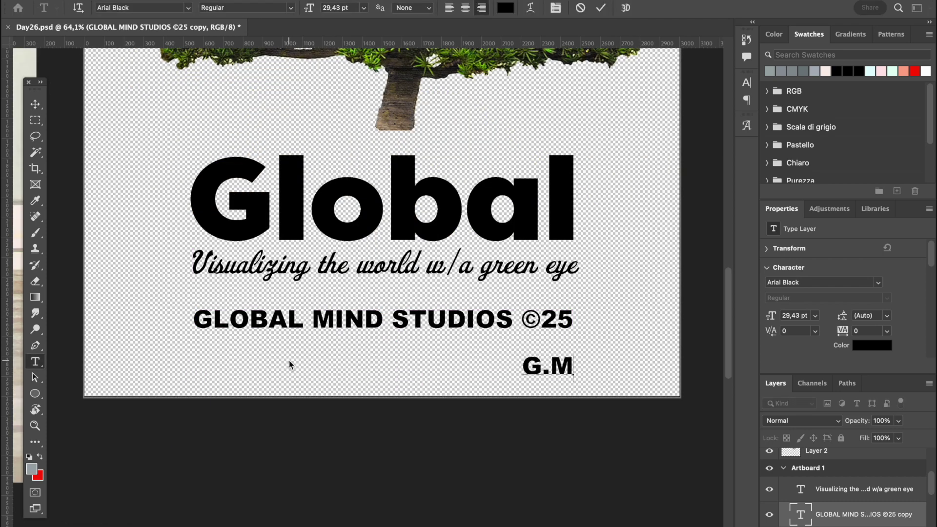
{"action": "type", "text": "IND.S"}
{"action": "key", "text": "super+Return"}
Enlarge the G.M.S text to 80.84 pt and position it beneath the GLOBAL MIND STUDIOS ©25 line
{"action": "left_click_drag", "start_coordinate": [495, 366], "coordinate": [272, 366]}
{"action": "left_click_drag", "start_coordinate": [445, 382], "coordinate": [366, 400]}
{"action": "scroll", "coordinate": [366, 402], "scroll_direction": "up", "scroll_amount": 7}
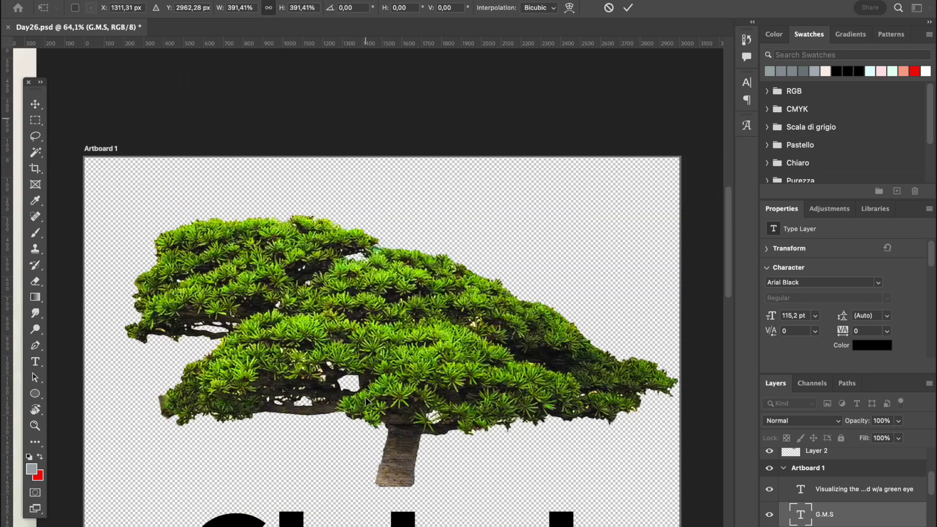
{"action": "scroll", "coordinate": [366, 401], "scroll_direction": "down", "scroll_amount": 10}
{"action": "key", "text": "Return"}
Extend the G.M.S text to read G.M.STUDIOS
{"action": "double_click", "coordinate": [456, 447]}
{"action": "type", "text": "TUDIOS"}
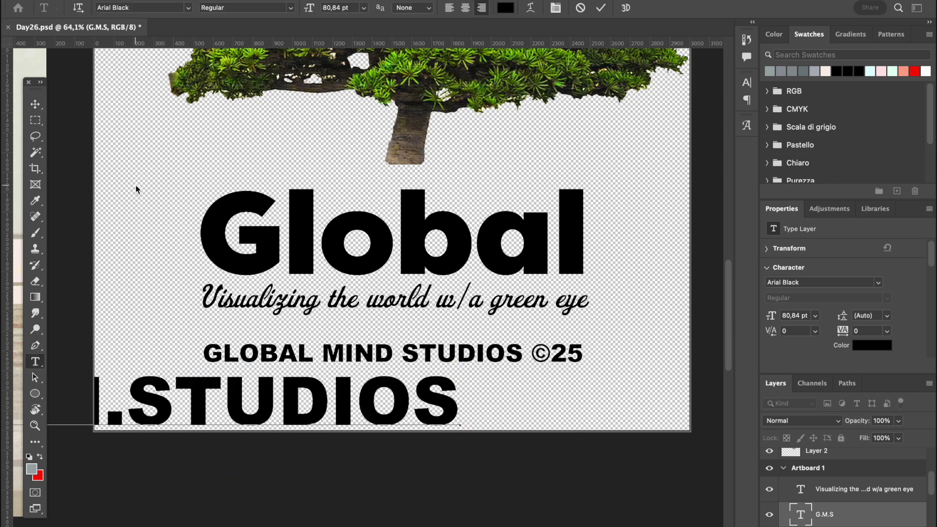
{"action": "left_click", "coordinate": [32, 104]}
Scale and position the G.M.STUDIOS line so it matches the width of the GLOBAL MIND STUDIOS ©25 line above
{"action": "left_click_drag", "start_coordinate": [457, 405], "coordinate": [311, 403]}
{"action": "left_click_drag", "start_coordinate": [249, 397], "coordinate": [493, 386]}
{"action": "left_click_drag", "start_coordinate": [551, 397], "coordinate": [584, 398]}
{"action": "key", "text": "Return"}
Increase Artboard 1's height to 3123 px
{"action": "left_click", "coordinate": [634, 352]}
{"action": "scroll", "coordinate": [605, 317], "scroll_direction": "up", "scroll_amount": 3}
{"action": "scroll", "coordinate": [603, 317], "scroll_direction": "down", "scroll_amount": 3}
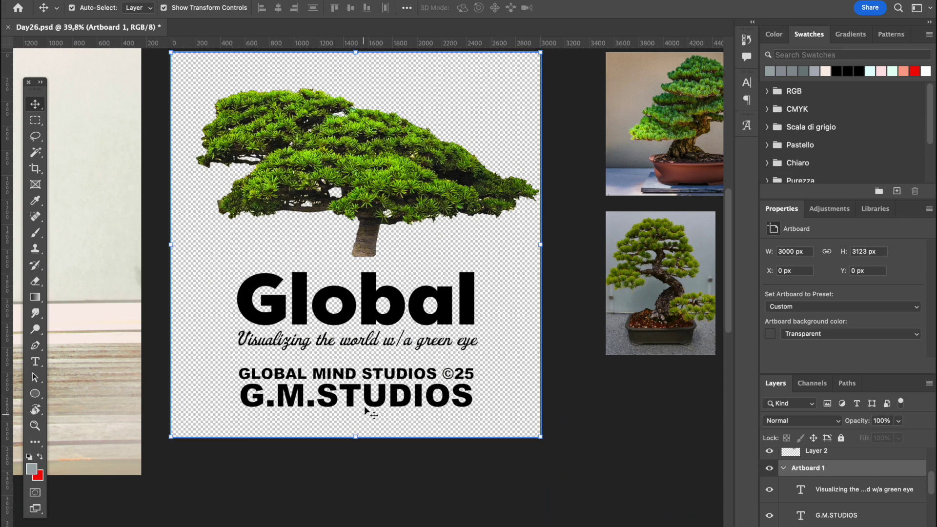
Duplicate the GLOBAL MIND STUDIOS ©25 line below G.M.STUDIOS and replace its wording with GREEN SOLUTIONS: and a phone number
{"action": "left_click_drag", "start_coordinate": [337, 379], "coordinate": [334, 423]}
{"action": "double_click", "coordinate": [334, 418]}
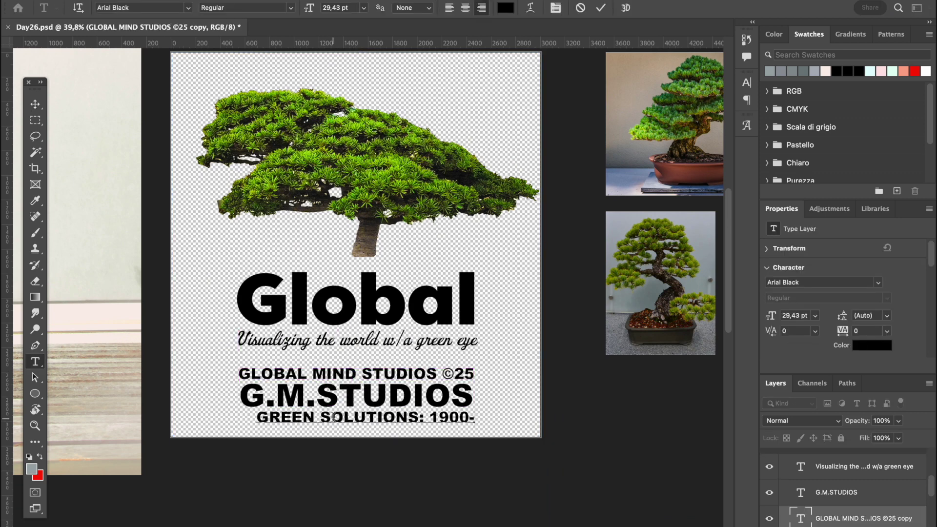
{"action": "left_click", "coordinate": [34, 104]}
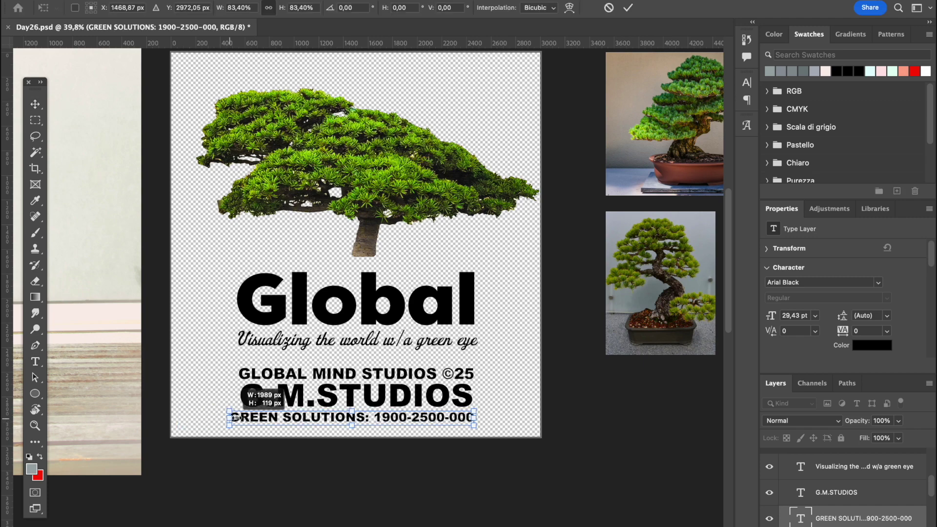
Scale the GREEN SOLUTIONS line down to match the width of the G.M.STUDIOS line above it
{"action": "key", "text": "Return"}
{"action": "left_click", "coordinate": [464, 430]}
{"action": "scroll", "coordinate": [464, 418], "scroll_direction": "down", "scroll_amount": 3}
{"action": "scroll", "coordinate": [477, 409], "scroll_direction": "up", "scroll_amount": 3}
{"action": "scroll", "coordinate": [494, 377], "scroll_direction": "down", "scroll_amount": 3}
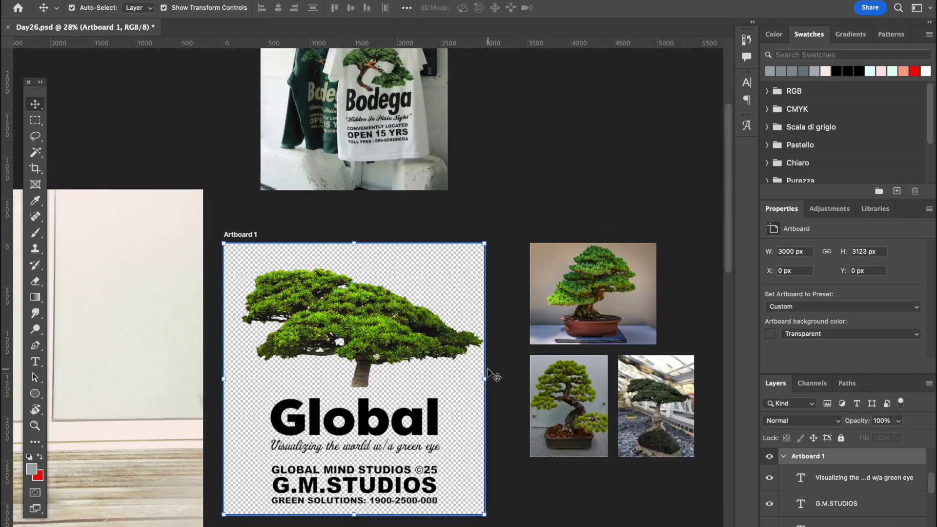
Change the Global headline's font to NT Wagner Bold
{"action": "double_click", "coordinate": [354, 417]}
{"action": "left_click", "coordinate": [174, 3]}
{"action": "left_click", "coordinate": [209, 24]}
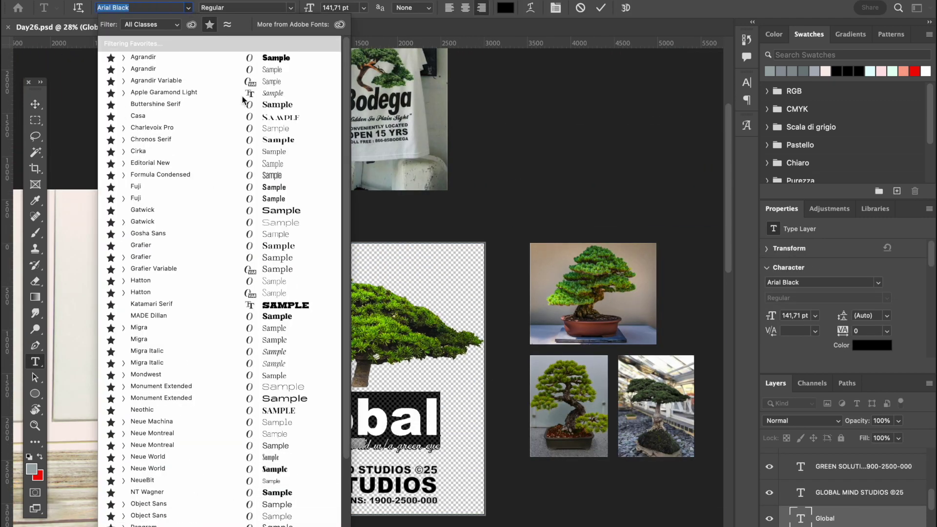
{"action": "scroll", "coordinate": [295, 505], "scroll_direction": "down", "scroll_amount": 3}
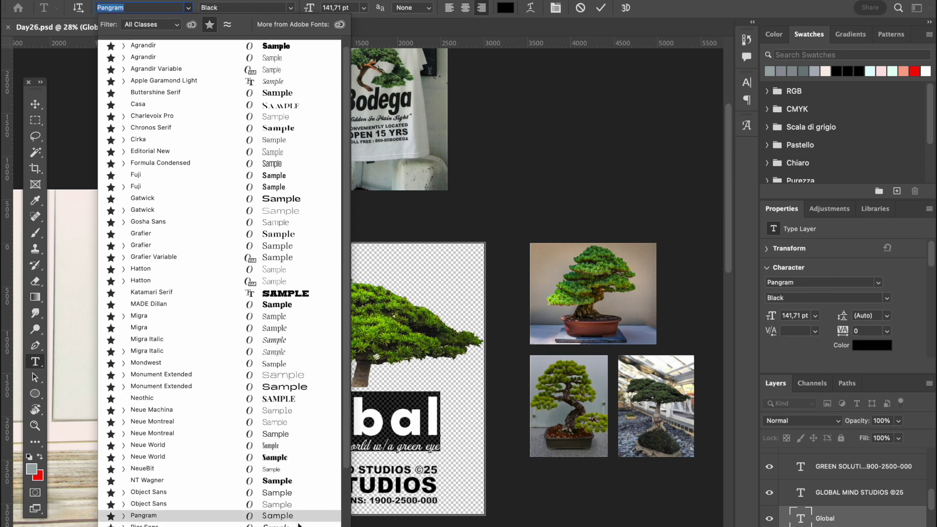
{"action": "left_click", "coordinate": [295, 391]}
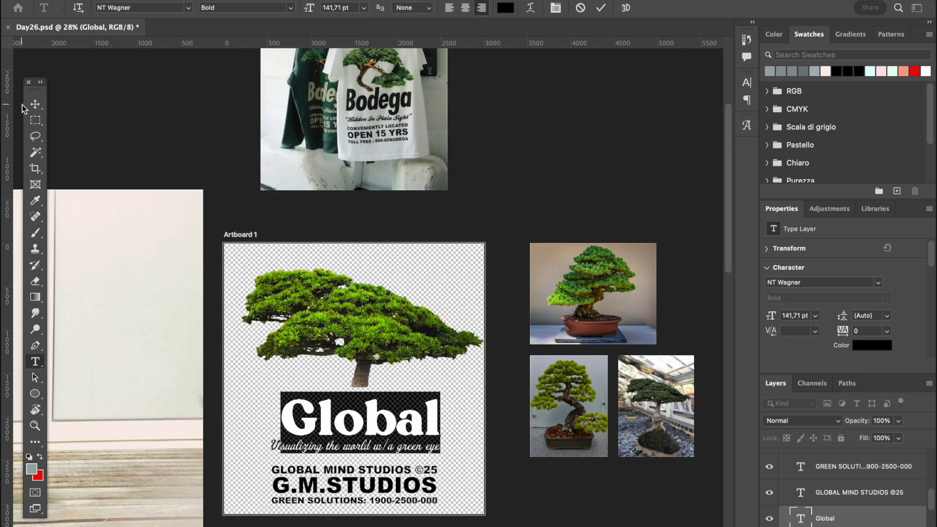
{"action": "left_click", "coordinate": [30, 105]}
{"action": "scroll", "coordinate": [407, 498], "scroll_direction": "up", "scroll_amount": 3}
{"action": "left_click", "coordinate": [410, 433]}
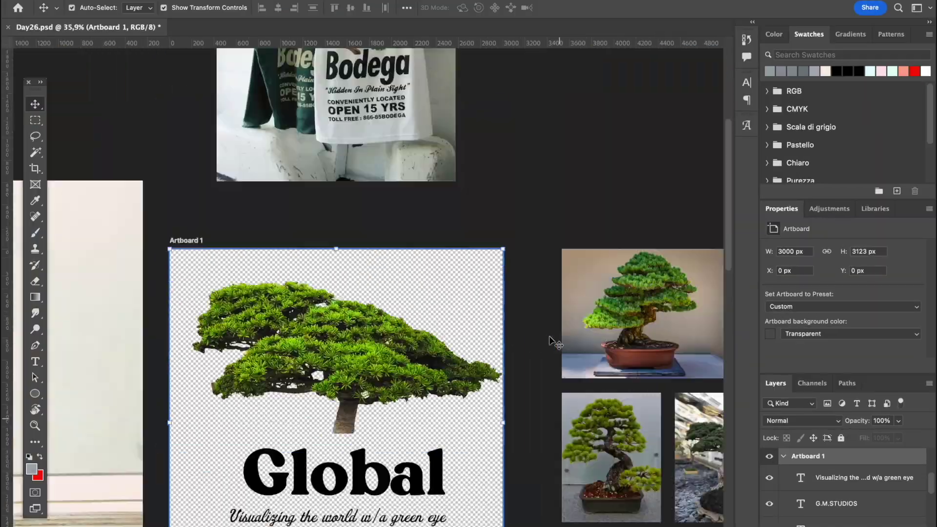
On a new layer, paint over the tree trunk in a sampled brown with the brush at 40% hardness
{"action": "scroll", "coordinate": [549, 336], "scroll_direction": "up", "scroll_amount": 2}
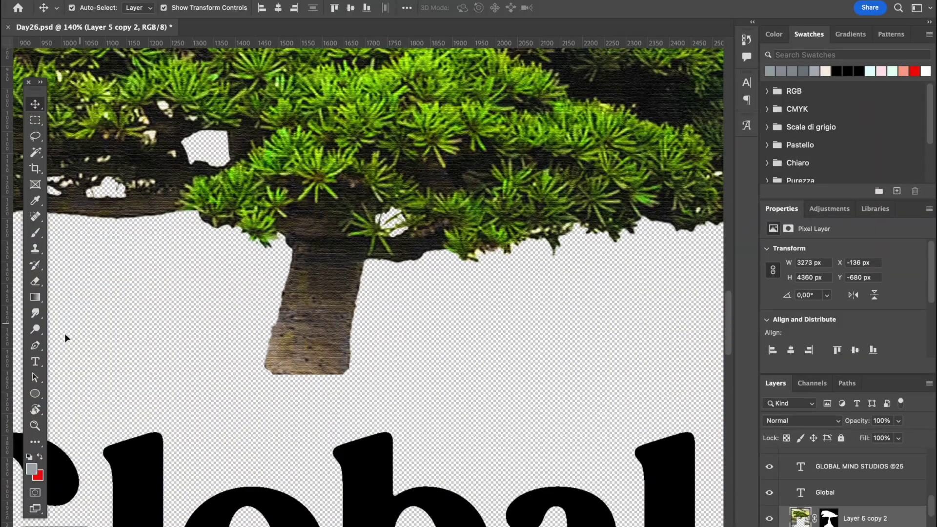
{"action": "key", "text": "i"}
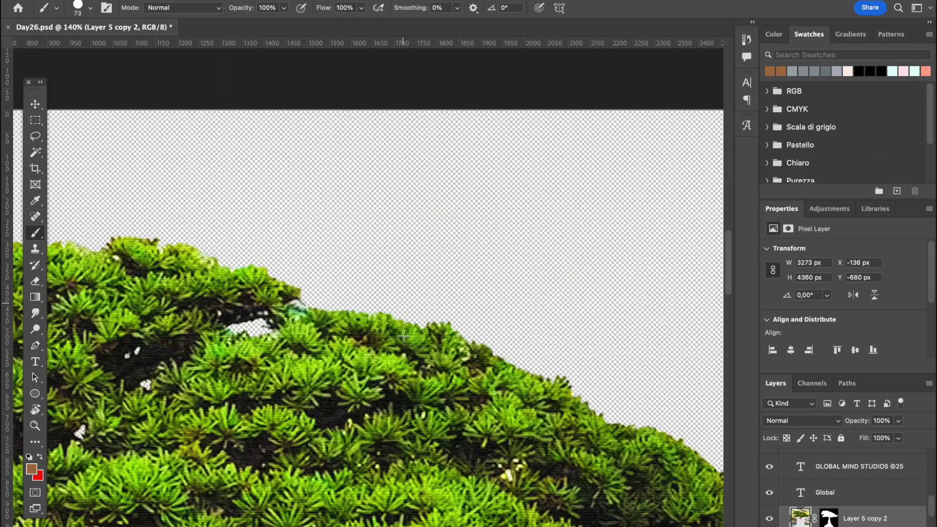
{"action": "left_click_drag", "start_coordinate": [350, 270], "coordinate": [347, 230]}
{"action": "left_click", "coordinate": [90, 8]}
{"action": "left_click_drag", "start_coordinate": [146, 73], "coordinate": [94, 72]}
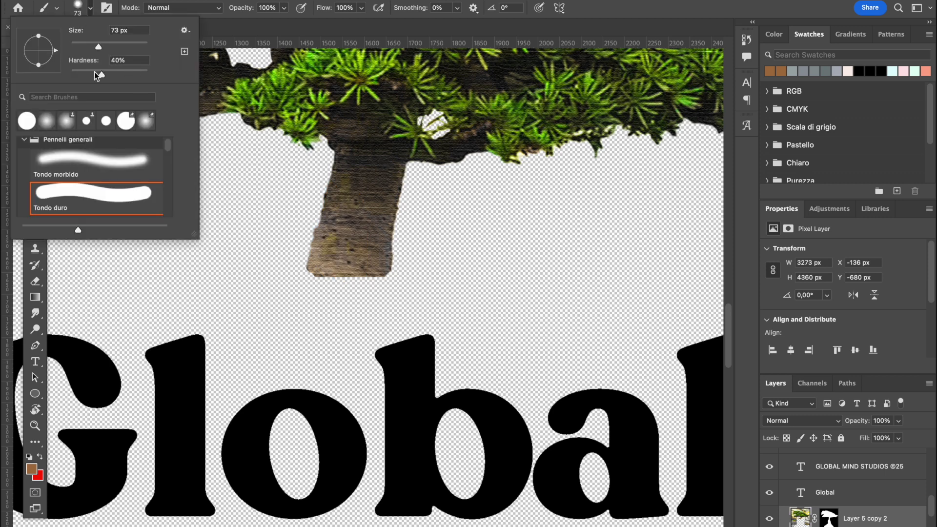
{"action": "left_click", "coordinate": [897, 526]}
{"action": "mouse_move", "coordinate": [310, 265]}
{"action": "left_mouse_down"}
{"action": "mouse_move", "coordinate": [368, 240]}
{"action": "mouse_move", "coordinate": [344, 170]}
{"action": "left_mouse_up"}
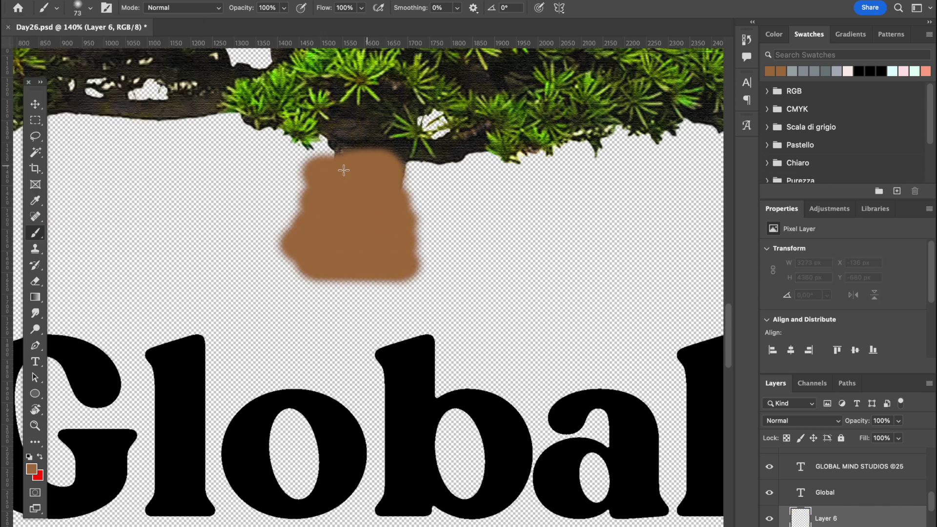
Extend the brown paint over the bare branches on both sides of the trunk
{"action": "scroll", "coordinate": [406, 175], "scroll_direction": "up", "scroll_amount": 5}
{"action": "scroll", "coordinate": [406, 176], "scroll_direction": "left", "scroll_amount": 6}
{"action": "mouse_move", "coordinate": [215, 225]}
{"action": "left_mouse_down"}
{"action": "mouse_move", "coordinate": [359, 225]}
{"action": "mouse_move", "coordinate": [374, 182]}
{"action": "left_mouse_up"}
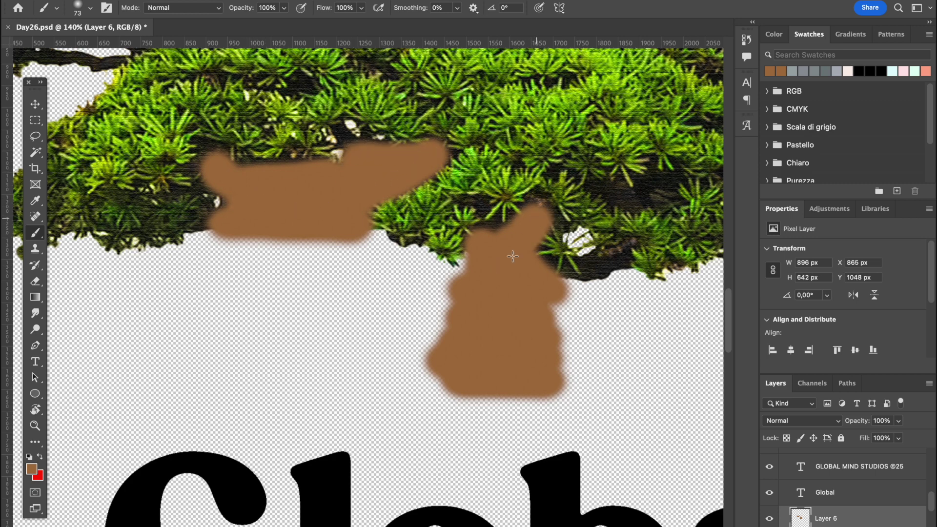
{"action": "left_click_drag", "start_coordinate": [548, 281], "coordinate": [615, 256]}
{"action": "scroll", "coordinate": [615, 257], "scroll_direction": "right", "scroll_amount": 5}
{"action": "scroll", "coordinate": [615, 256], "scroll_direction": "up", "scroll_amount": 3}
{"action": "scroll", "coordinate": [615, 256], "scroll_direction": "down", "scroll_amount": 3}
{"action": "scroll", "coordinate": [862, 484], "scroll_direction": "down", "scroll_amount": 3}
Try copying the tree's layer mask to the brown paint layer and preview blend modes on it
{"action": "left_click", "coordinate": [863, 470]}
{"action": "scroll", "coordinate": [862, 500], "scroll_direction": "up", "scroll_amount": 2}
{"action": "left_click_drag", "start_coordinate": [830, 512], "coordinate": [836, 485]}
{"action": "left_click", "coordinate": [852, 486]}
{"action": "left_click", "coordinate": [800, 421]}
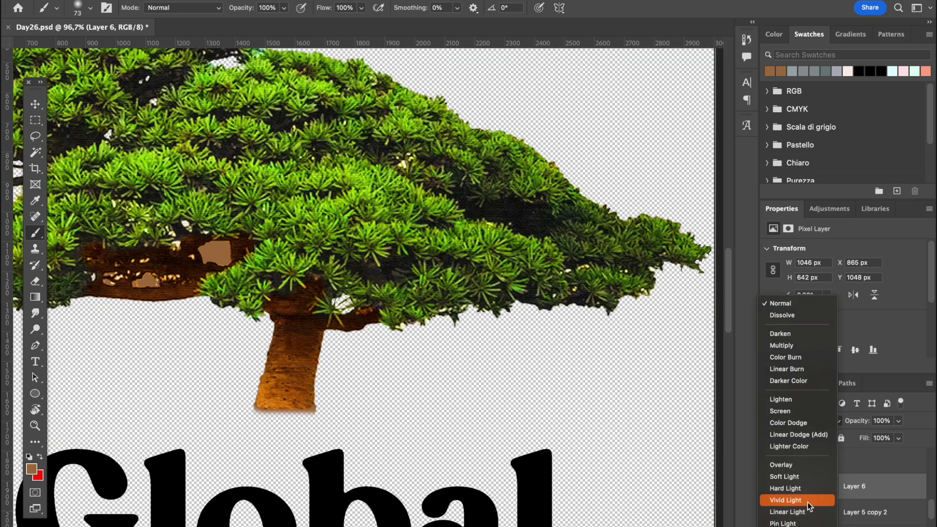
{"action": "key", "text": "Escape"}
{"action": "left_click", "coordinate": [868, 512]}
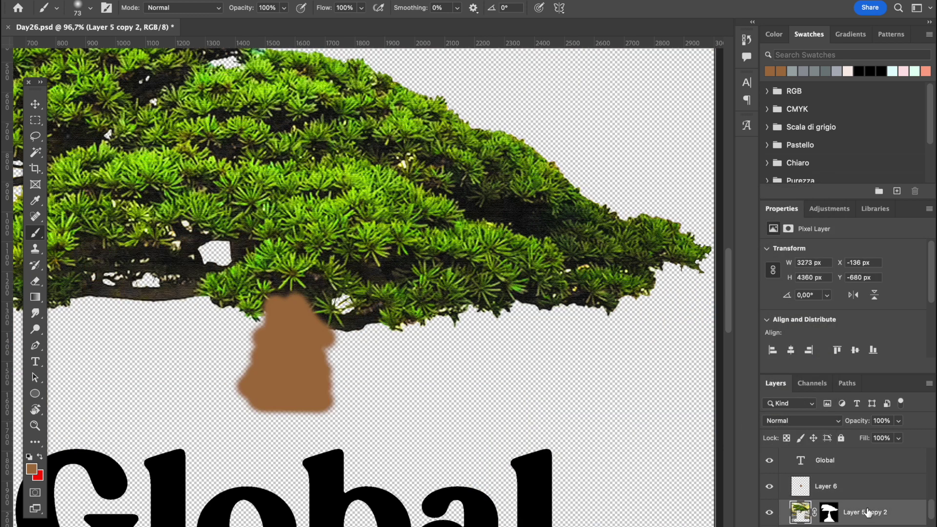
Copy Layer 5 copy 2's mask onto the brown Layer 6 and set its blend mode to Darker Color
{"action": "left_click_drag", "start_coordinate": [829, 512], "coordinate": [835, 484]}
{"action": "left_click", "coordinate": [801, 421]}
{"action": "left_click", "coordinate": [857, 480]}
{"action": "left_click", "coordinate": [801, 421]}
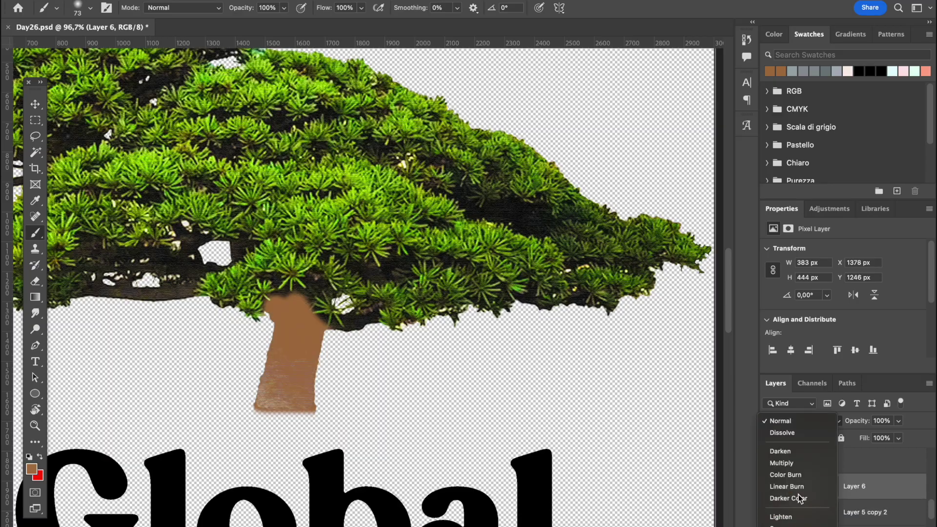
{"action": "left_click", "coordinate": [799, 498]}
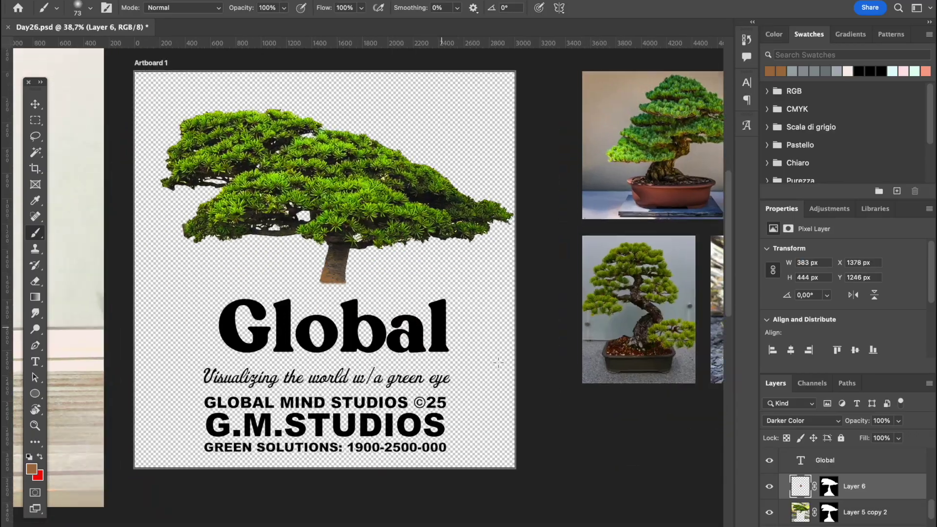
Reposition the Global headline so it sits centred above the script tagline
{"action": "scroll", "coordinate": [498, 362], "scroll_direction": "down", "scroll_amount": 1}
{"action": "left_click", "coordinate": [35, 104]}
{"action": "scroll", "coordinate": [144, 130], "scroll_direction": "up", "scroll_amount": 8}
{"action": "scroll", "coordinate": [450, 252], "scroll_direction": "down", "scroll_amount": 8}
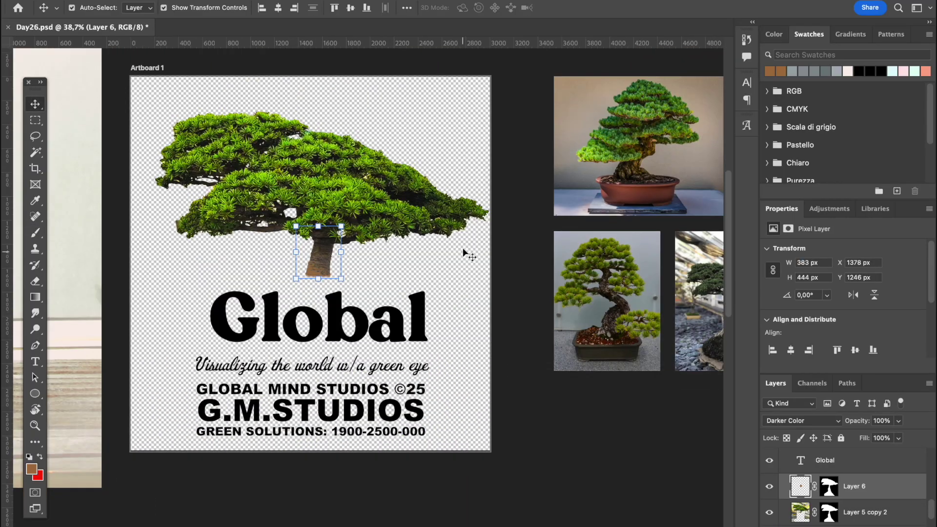
{"action": "left_click_drag", "start_coordinate": [358, 324], "coordinate": [359, 289]}
{"action": "left_click", "coordinate": [314, 348]}
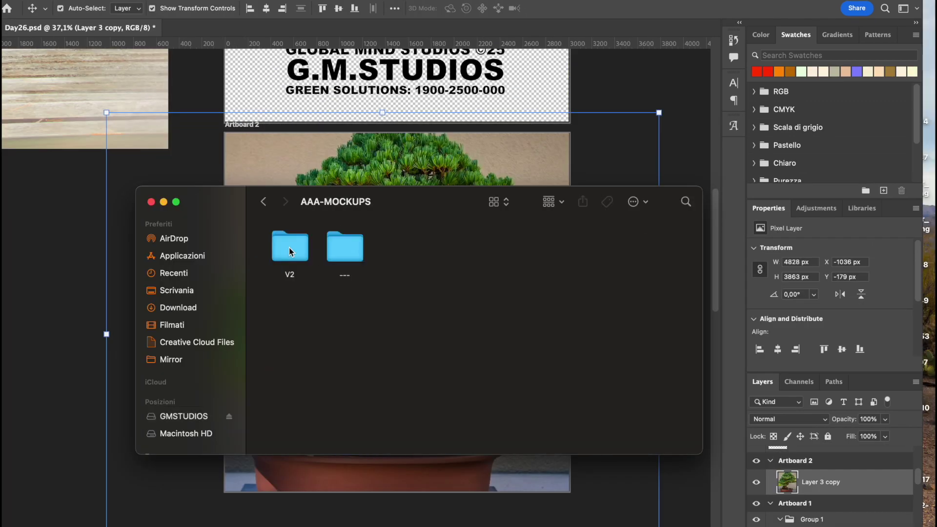
Place White-Tee.png from the V2 mockup folder on Artboard 2, sized and positioned so only the back view shows over the bonsai photo
{"action": "double_click", "coordinate": [289, 247]}
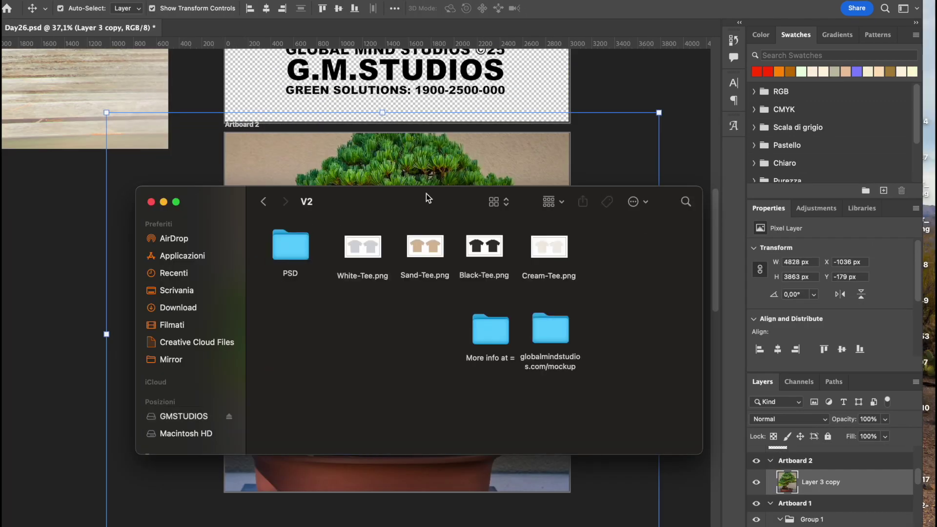
{"action": "left_click_drag", "start_coordinate": [429, 198], "coordinate": [643, 37]}
{"action": "left_click_drag", "start_coordinate": [573, 87], "coordinate": [394, 395]}
{"action": "left_click_drag", "start_coordinate": [225, 312], "coordinate": [42, 312]}
{"action": "scroll", "coordinate": [358, 291], "scroll_direction": "down", "scroll_amount": 3}
{"action": "left_click_drag", "start_coordinate": [523, 311], "coordinate": [632, 311]}
{"action": "left_click_drag", "start_coordinate": [564, 310], "coordinate": [408, 305]}
{"action": "key", "text": "Return"}
{"action": "left_click", "coordinate": [625, 326]}
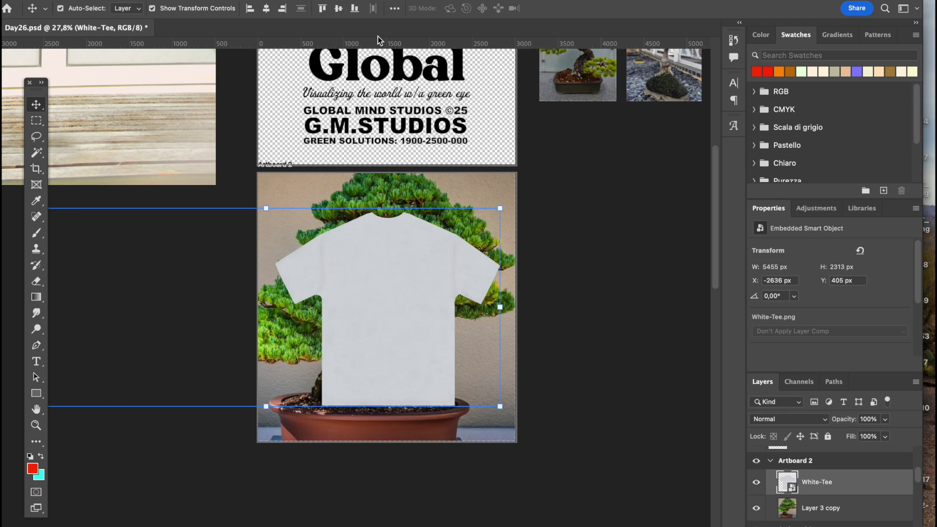
{"action": "left_click", "coordinate": [593, 220]}
Copy the complete tree and text graphic from Artboard 1 onto Artboard 2
{"action": "scroll", "coordinate": [592, 219], "scroll_direction": "up", "scroll_amount": 3}
{"action": "scroll", "coordinate": [551, 303], "scroll_direction": "up", "scroll_amount": 4}
{"action": "scroll", "coordinate": [551, 303], "scroll_direction": "up", "scroll_amount": 3}
{"action": "scroll", "coordinate": [551, 303], "scroll_direction": "right", "scroll_amount": 3}
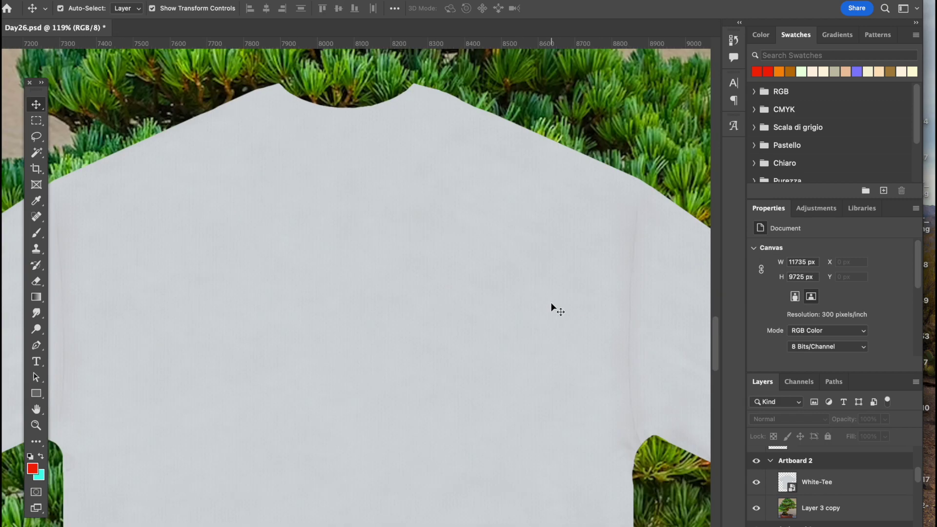
{"action": "scroll", "coordinate": [551, 302], "scroll_direction": "down", "scroll_amount": 2}
{"action": "scroll", "coordinate": [551, 304], "scroll_direction": "down", "scroll_amount": 6}
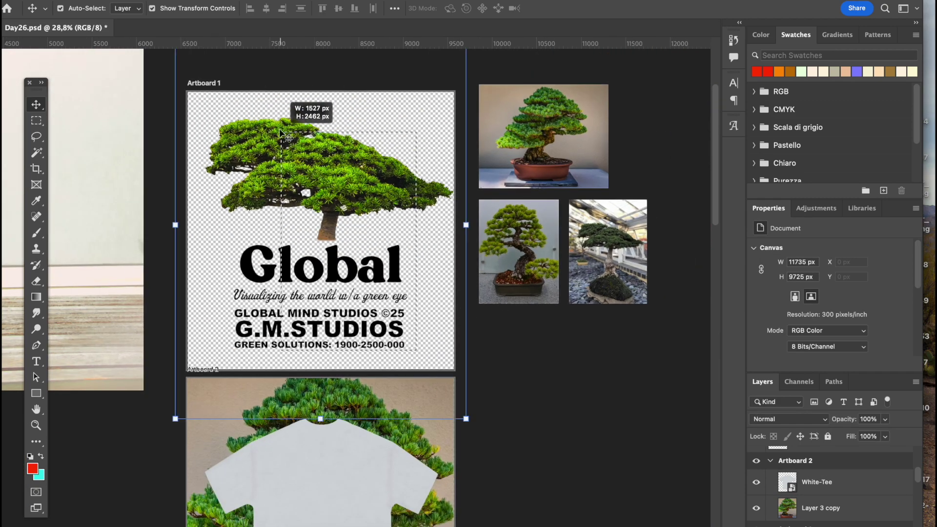
{"action": "left_click_drag", "start_coordinate": [280, 131], "coordinate": [281, 132]}
{"action": "scroll", "coordinate": [368, 260], "scroll_direction": "down", "scroll_amount": 6}
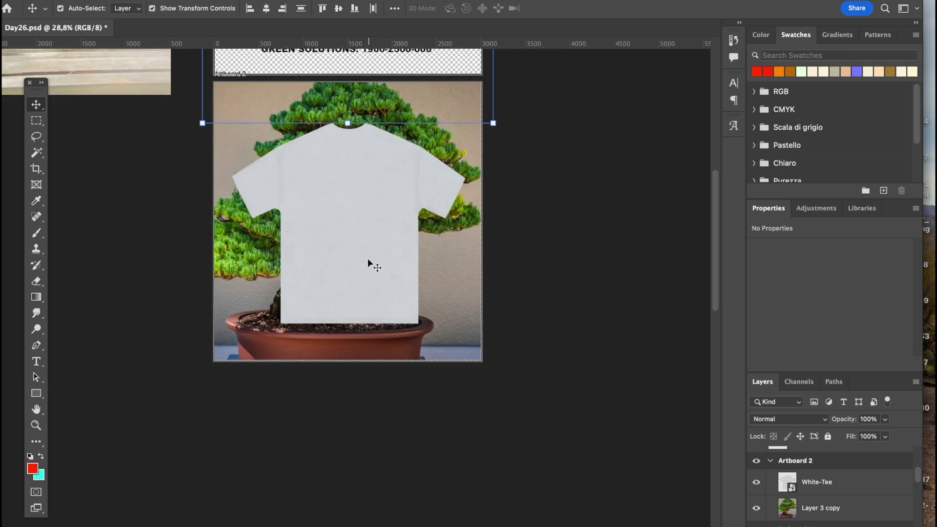
{"action": "key", "text": "super+v"}
Convert the pasted graphic layers on Artboard 2 into one smart object
{"action": "right_click", "coordinate": [889, 520]}
{"action": "scroll", "coordinate": [815, 522], "scroll_direction": "down", "scroll_amount": 5}
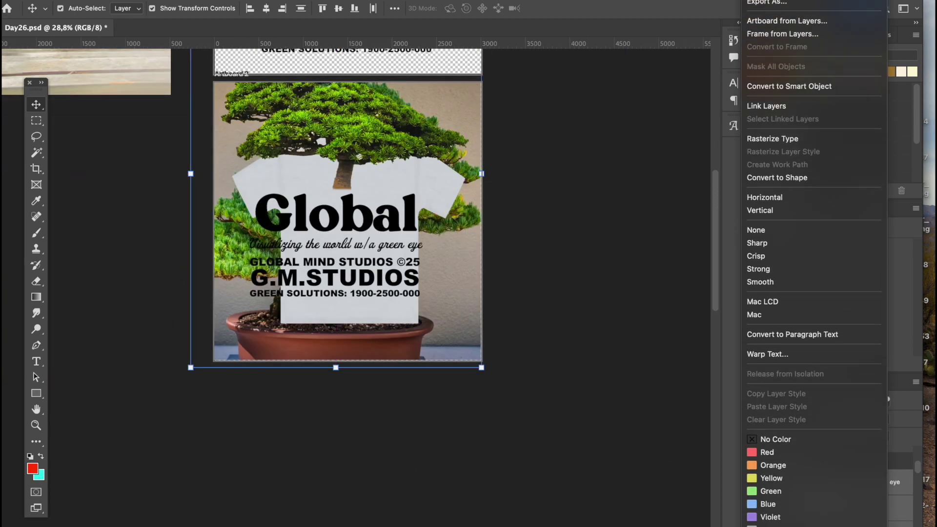
{"action": "left_click", "coordinate": [794, 61]}
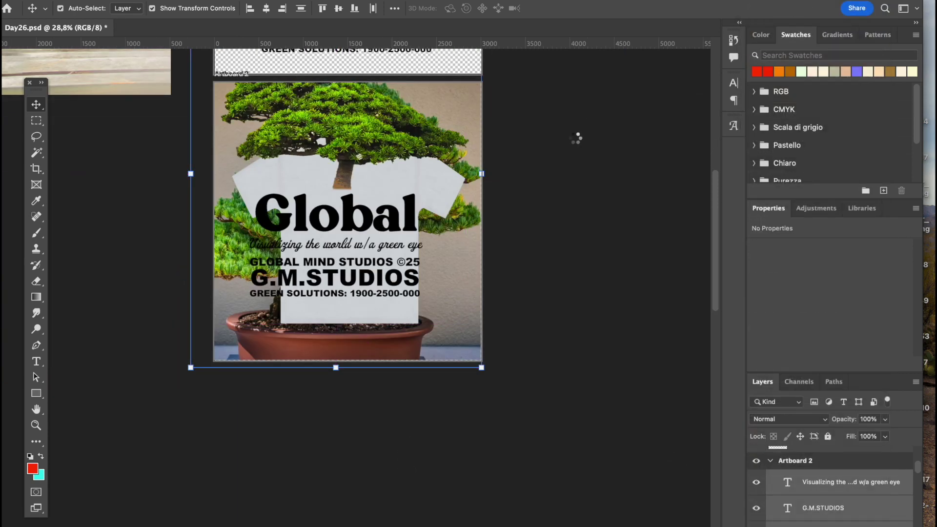
Scale the graphic smart object to about 52.45% and centre it on the upper back of the white tee
{"action": "left_click_drag", "start_coordinate": [476, 174], "coordinate": [387, 208]}
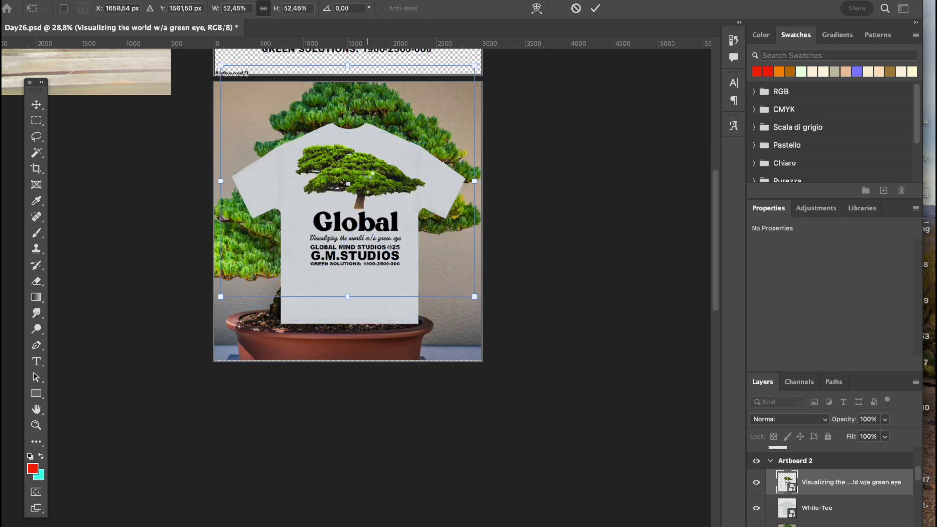
{"action": "key", "text": "Return"}
{"action": "scroll", "coordinate": [368, 173], "scroll_direction": "up", "scroll_amount": 5}
{"action": "scroll", "coordinate": [371, 288], "scroll_direction": "up", "scroll_amount": 5}
{"action": "left_click_drag", "start_coordinate": [385, 301], "coordinate": [368, 299]}
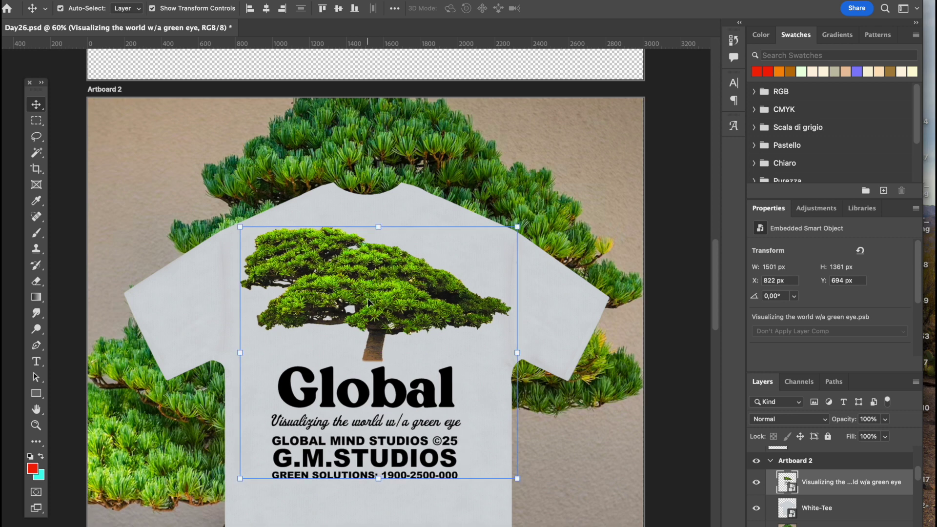
{"action": "left_click", "coordinate": [550, 187]}
{"action": "scroll", "coordinate": [538, 209], "scroll_direction": "down", "scroll_amount": 3}
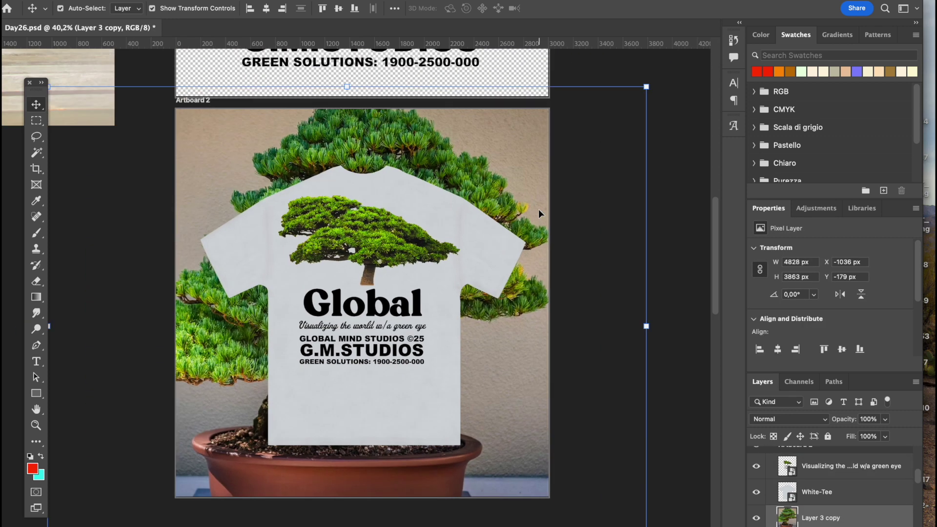
{"action": "left_click", "coordinate": [678, 200]}
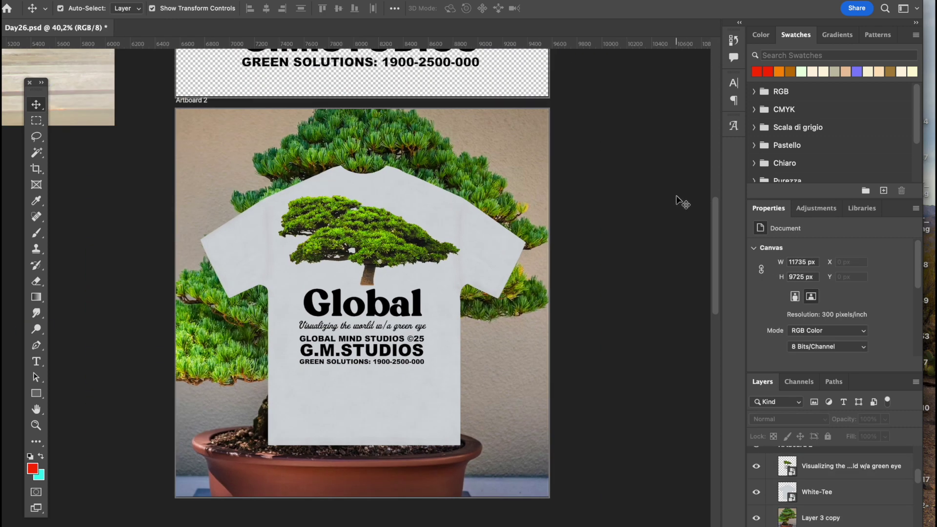
Duplicate Artboard 2 with its contents directly to the right of the original
{"action": "scroll", "coordinate": [428, 259], "scroll_direction": "down", "scroll_amount": 3}
{"action": "scroll", "coordinate": [429, 259], "scroll_direction": "up", "scroll_amount": 2}
{"action": "left_click", "coordinate": [243, 152]}
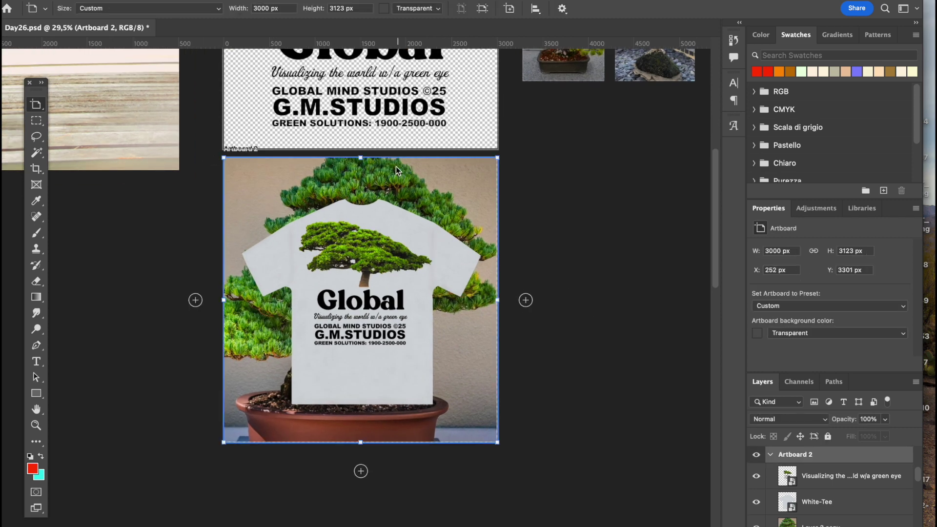
{"action": "left_click_drag", "start_coordinate": [397, 166], "coordinate": [681, 166]}
{"action": "key", "text": "v"}
Delete the white tee and the shirt graphic from Artboard 2 copy, keeping the bonsai photo
{"action": "left_click", "coordinate": [588, 303]}
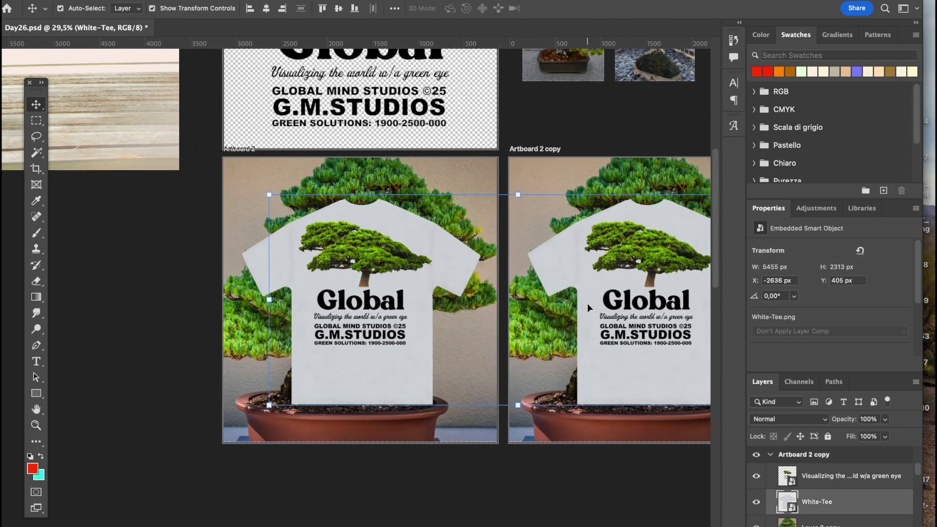
{"action": "key", "text": "Delete"}
{"action": "left_click", "coordinate": [646, 317]}
{"action": "key", "text": "Delete"}
{"action": "left_click", "coordinate": [354, 491]}
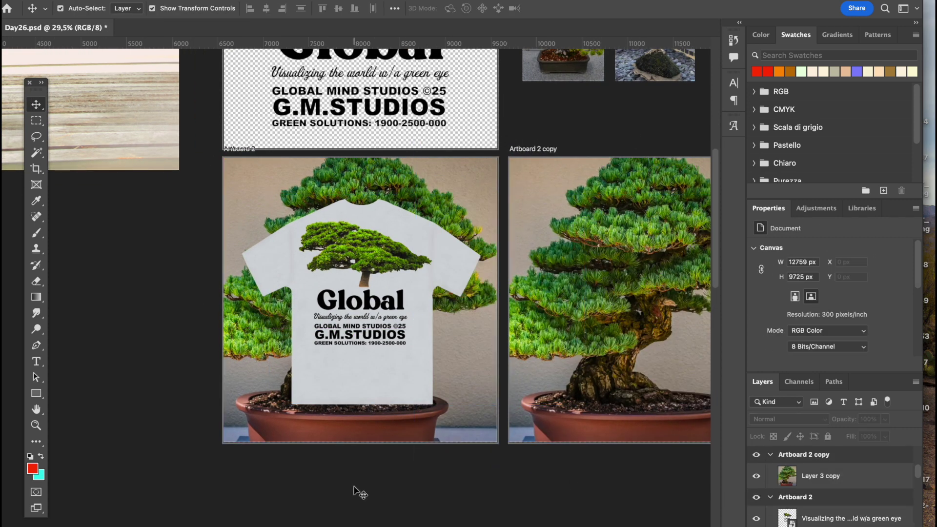
Open the White+AnyColor.psd mockup from the PSD folder inside V2
{"action": "left_click", "coordinate": [310, 526]}
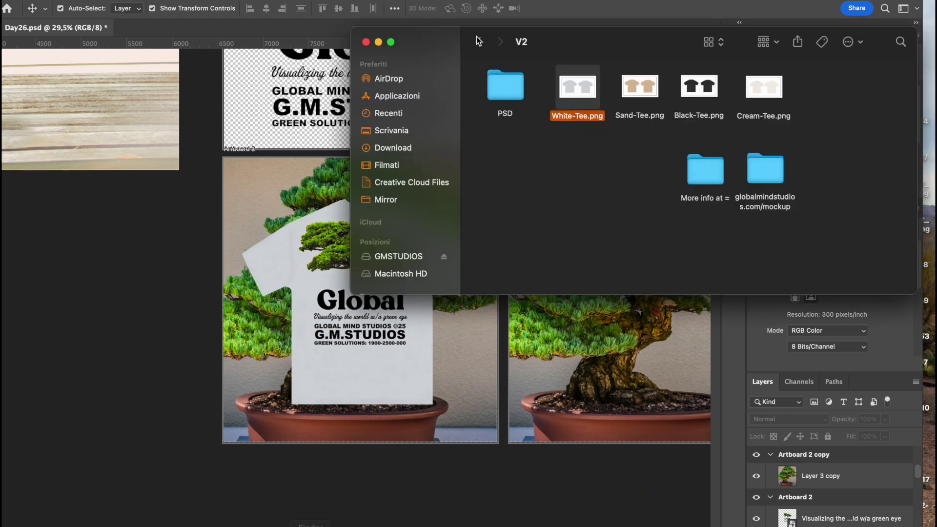
{"action": "double_click", "coordinate": [517, 82]}
{"action": "double_click", "coordinate": [564, 88]}
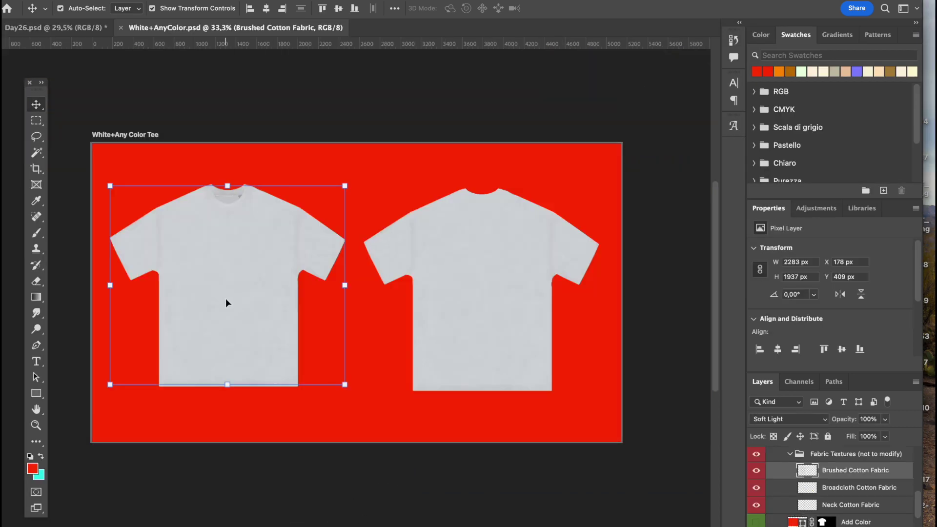
Turn on the Add Color layer of the back-view tee
{"action": "scroll", "coordinate": [301, 283], "scroll_direction": "left", "scroll_amount": 3}
{"action": "scroll", "coordinate": [301, 283], "scroll_direction": "right", "scroll_amount": 4}
{"action": "left_click", "coordinate": [532, 277]}
{"action": "key", "text": "super+plus"}
{"action": "left_click", "coordinate": [756, 490]}
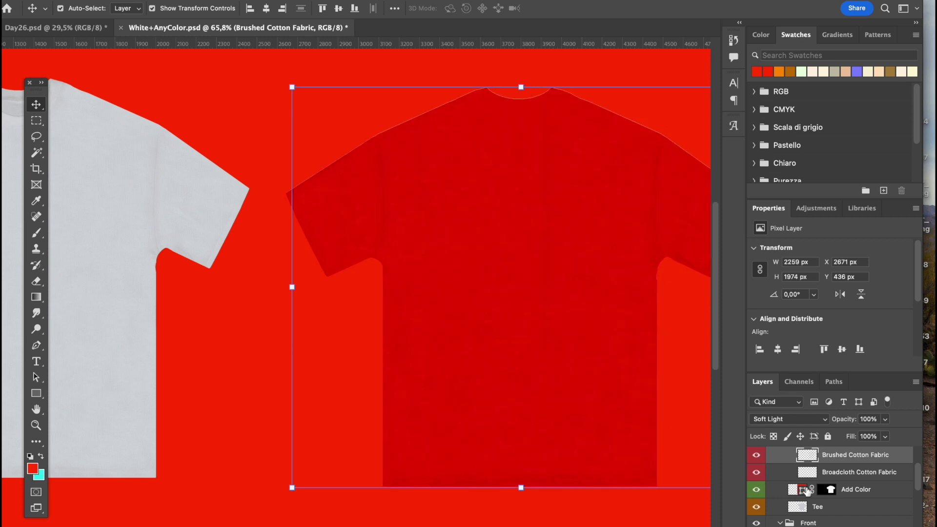
Change the back-view tee's Add Color fill to a solid green
{"action": "left_click", "coordinate": [794, 337]}
{"action": "left_click", "coordinate": [917, 346]}
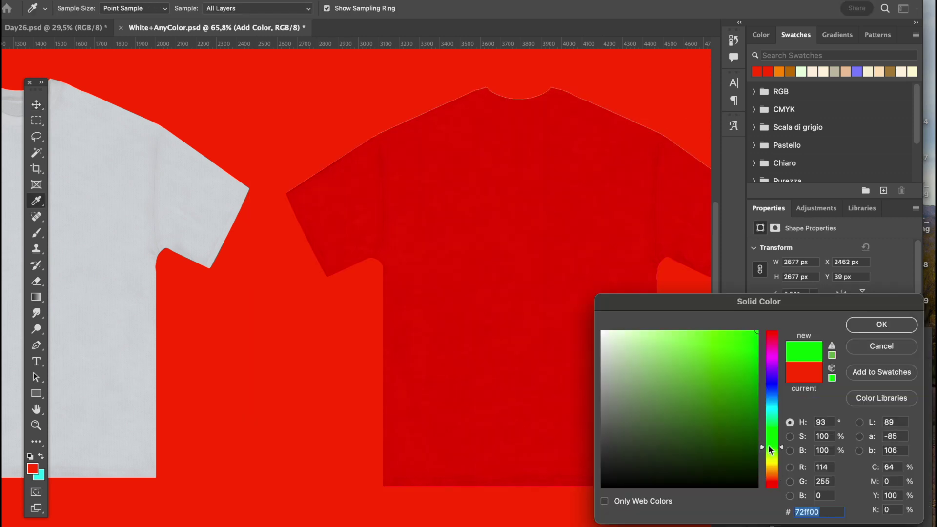
{"action": "left_click", "coordinate": [874, 324]}
{"action": "scroll", "coordinate": [570, 282], "scroll_direction": "right", "scroll_amount": 5}
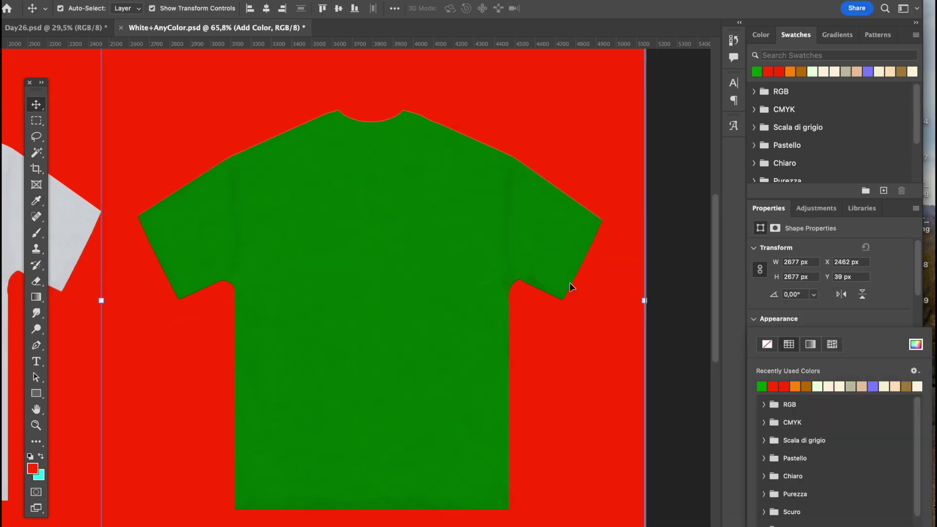
{"action": "key", "text": "super+0"}
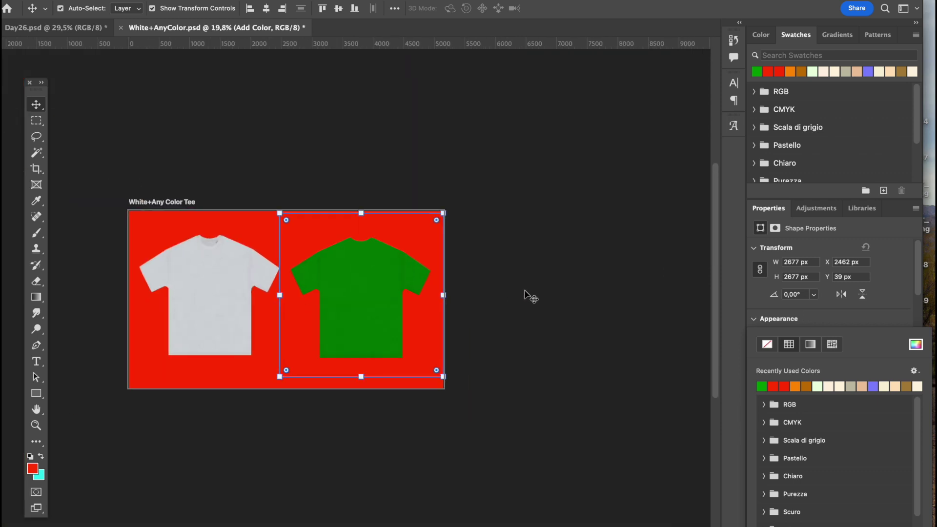
Copy the Back group with the green tee from White+AnyColor.psd into Artboard 2 copy of Day26.psd
{"action": "left_click", "coordinate": [373, 271], "text": "super"}
{"action": "right_click", "coordinate": [780, 472]}
{"action": "left_click", "coordinate": [774, 475]}
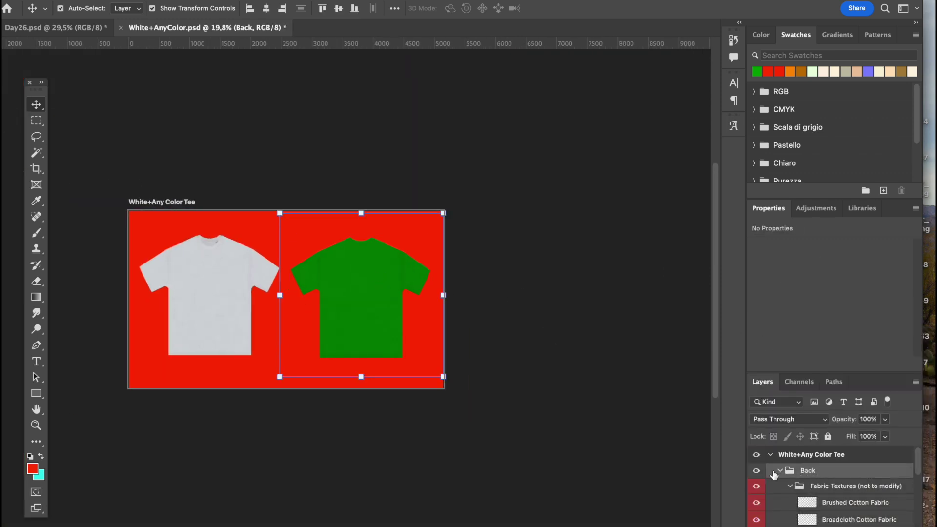
Undo the green colour changes in White+AnyColor.psd and close the mockup, returning to Day26.psd
{"action": "key", "text": "super+z"}
{"action": "key", "text": "super+z"}
{"action": "left_click", "coordinate": [540, 358]}
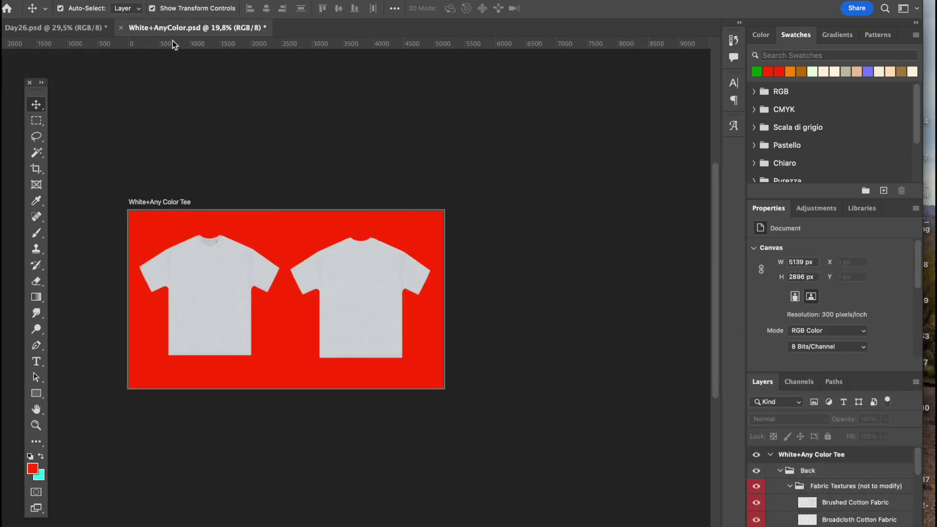
{"action": "left_click", "coordinate": [121, 27]}
{"action": "left_click", "coordinate": [436, 220]}
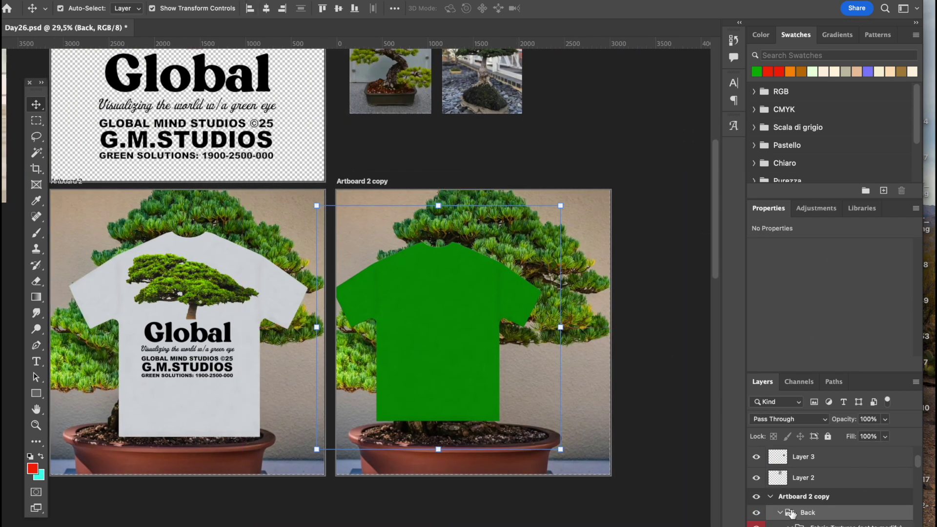
{"action": "right_click", "coordinate": [792, 513]}
{"action": "left_click", "coordinate": [430, 284]}
{"action": "left_click_drag", "start_coordinate": [458, 315], "coordinate": [472, 316]}
{"action": "key", "text": "super+z"}
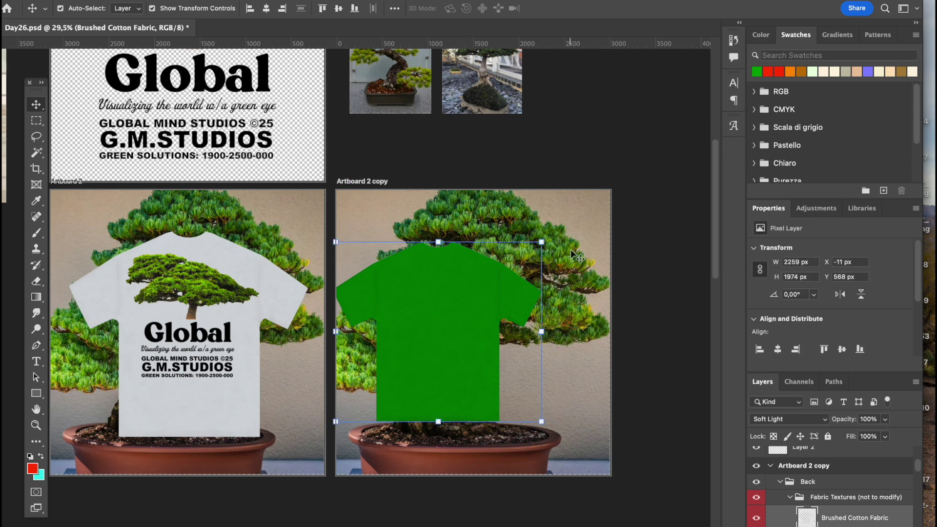
Select all layers of the green tee and centre the tee horizontally on Artboard 2 copy
{"action": "left_click", "coordinate": [571, 250]}
{"action": "left_click", "coordinate": [828, 436]}
{"action": "left_click", "coordinate": [424, 273]}
{"action": "left_click_drag", "start_coordinate": [589, 424], "coordinate": [479, 385]}
{"action": "left_click", "coordinate": [266, 8]}
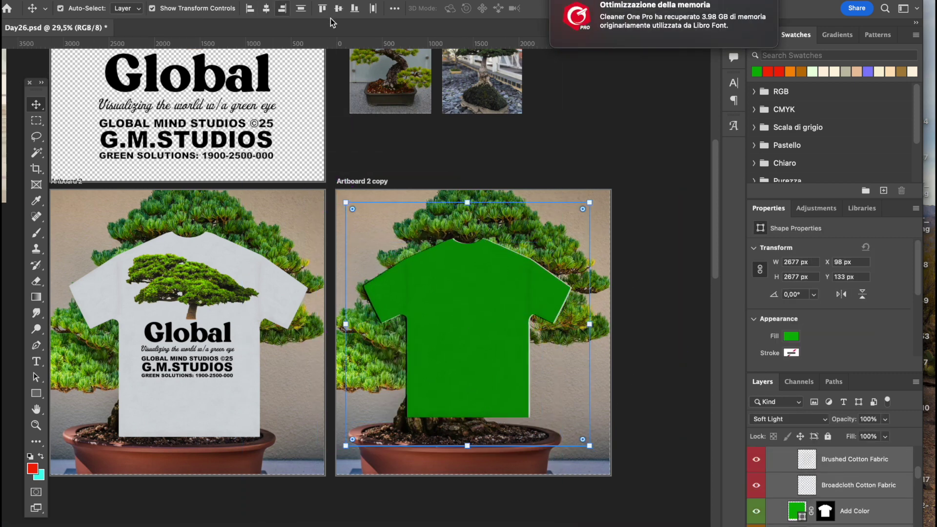
{"action": "left_click", "coordinate": [655, 213]}
Change the Add Color fill of the tee on Artboard 2 copy to a darker green
{"action": "scroll", "coordinate": [655, 213], "scroll_direction": "up", "scroll_amount": 8}
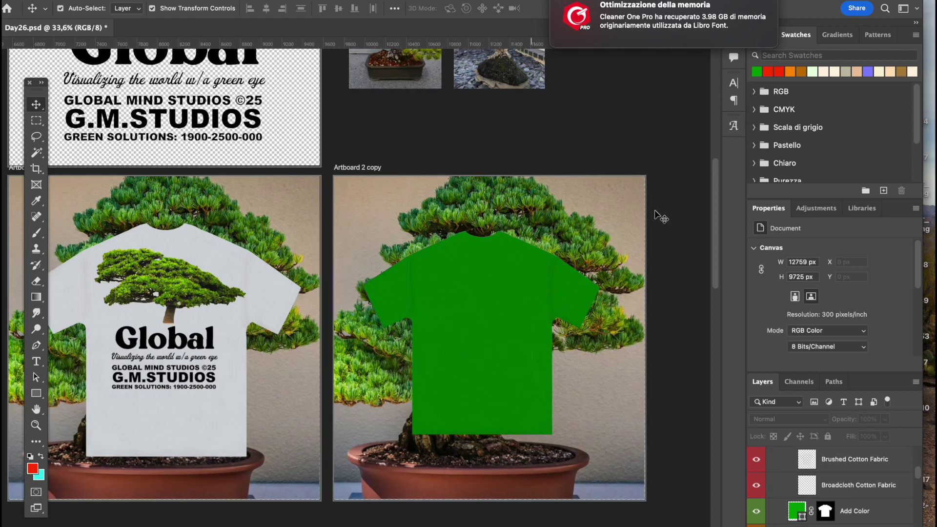
{"action": "left_click", "coordinate": [596, 324]}
{"action": "scroll", "coordinate": [596, 325], "scroll_direction": "down", "scroll_amount": 3}
{"action": "left_click", "coordinate": [867, 513]}
{"action": "left_click", "coordinate": [790, 336]}
{"action": "left_click", "coordinate": [916, 344]}
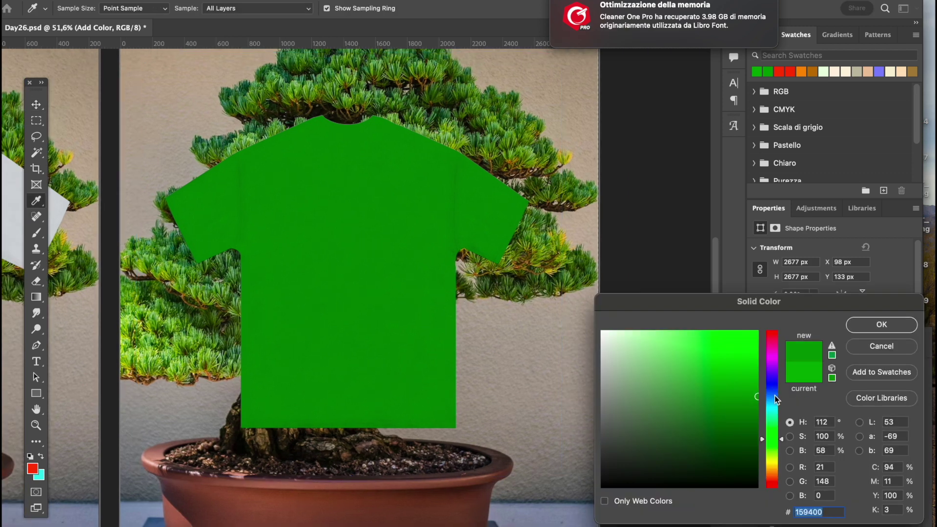
{"action": "left_click", "coordinate": [884, 328]}
{"action": "left_click", "coordinate": [671, 295]}
Duplicate the Global shirt graphic from the white tee onto the green tee, scaling the copy to about 1437 × 1304 px
{"action": "scroll", "coordinate": [636, 247], "scroll_direction": "down", "scroll_amount": 5}
{"action": "scroll", "coordinate": [636, 247], "scroll_direction": "left", "scroll_amount": 2}
{"action": "scroll", "coordinate": [490, 275], "scroll_direction": "left", "scroll_amount": 4}
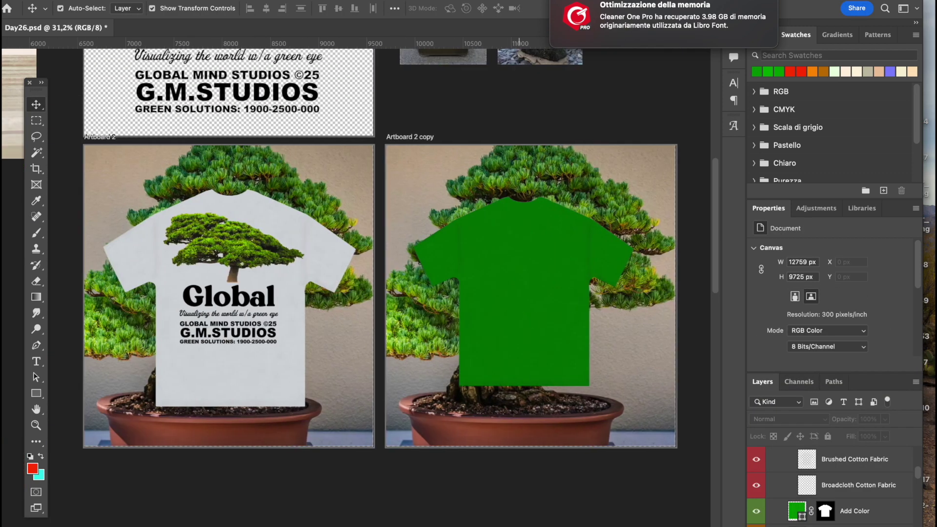
{"action": "scroll", "coordinate": [281, 252], "scroll_direction": "left", "scroll_amount": 2}
{"action": "left_click", "coordinate": [282, 253]}
{"action": "left_click_drag", "start_coordinate": [279, 252], "coordinate": [575, 252]}
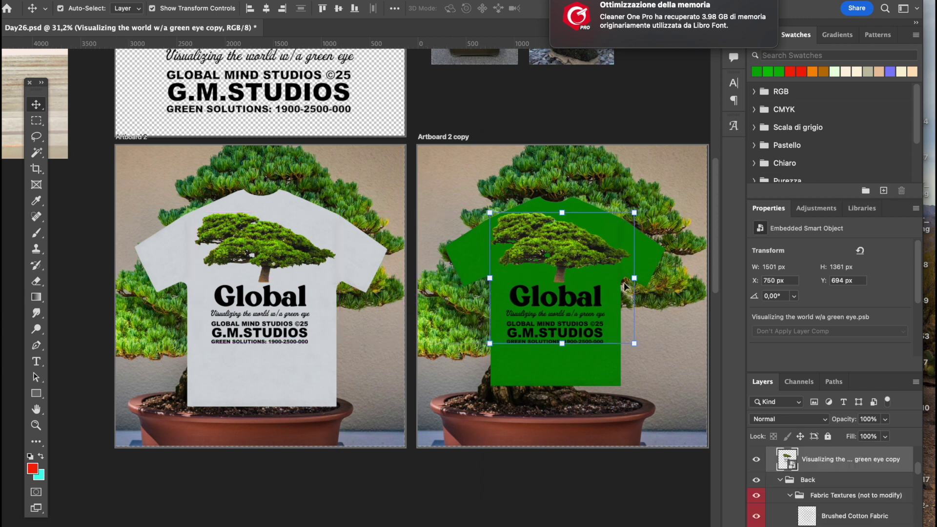
{"action": "left_click_drag", "start_coordinate": [634, 285], "coordinate": [627, 285]}
{"action": "left_click_drag", "start_coordinate": [555, 255], "coordinate": [568, 255]}
{"action": "key", "text": "Return"}
Convert the Back group to a smart object, enlarged to about 2543 × 2206 px, and nudge the shirt graphic up about 36 px on it
{"action": "key", "text": "alt+shift+f"}
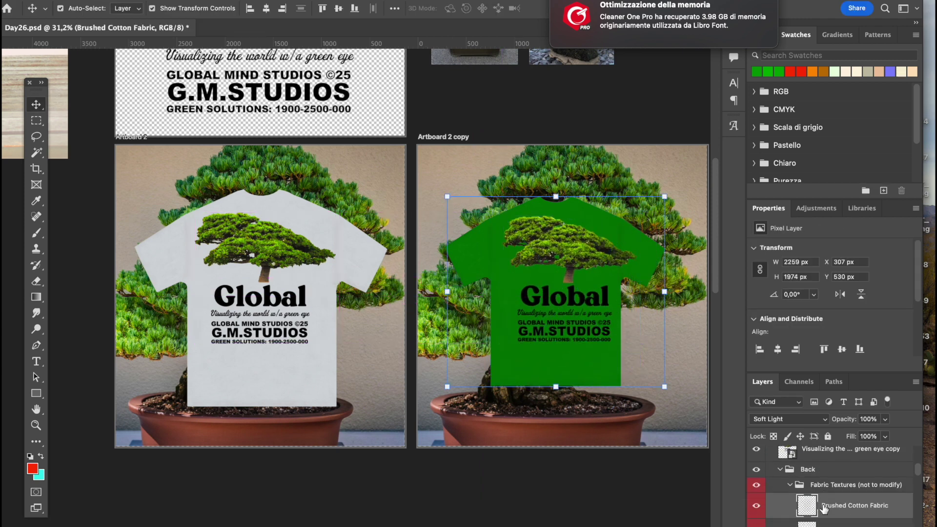
{"action": "right_click", "coordinate": [821, 471]}
{"action": "left_click", "coordinate": [771, 439]}
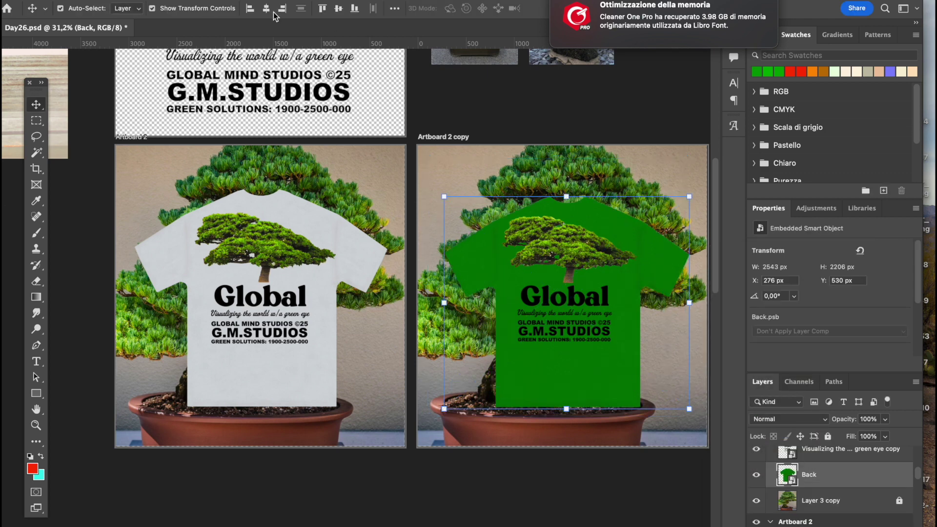
{"action": "left_click_drag", "start_coordinate": [575, 243], "coordinate": [576, 239]}
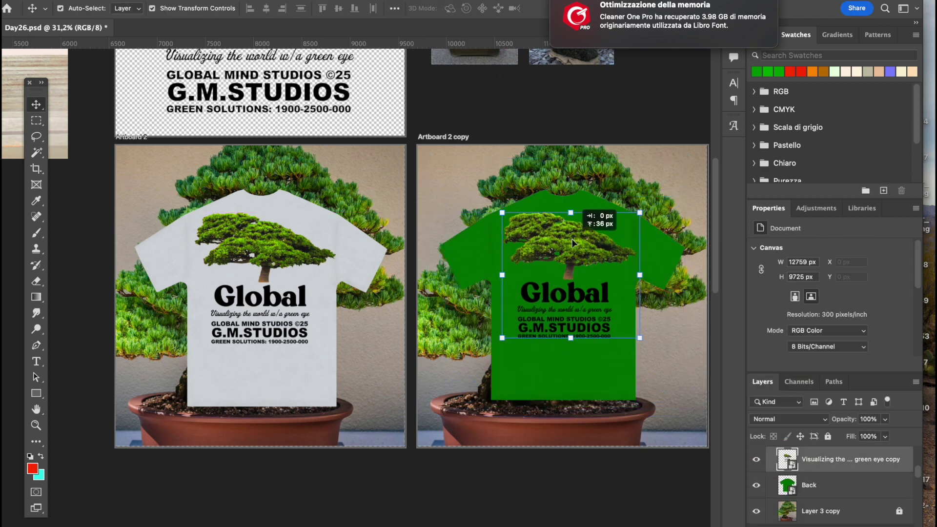
Open the smart object of the graphic on the green tee and recolour all its text layers cream
{"action": "left_click", "coordinate": [577, 294]}
{"action": "left_click", "coordinate": [791, 464]}
{"action": "double_click", "coordinate": [791, 466]}
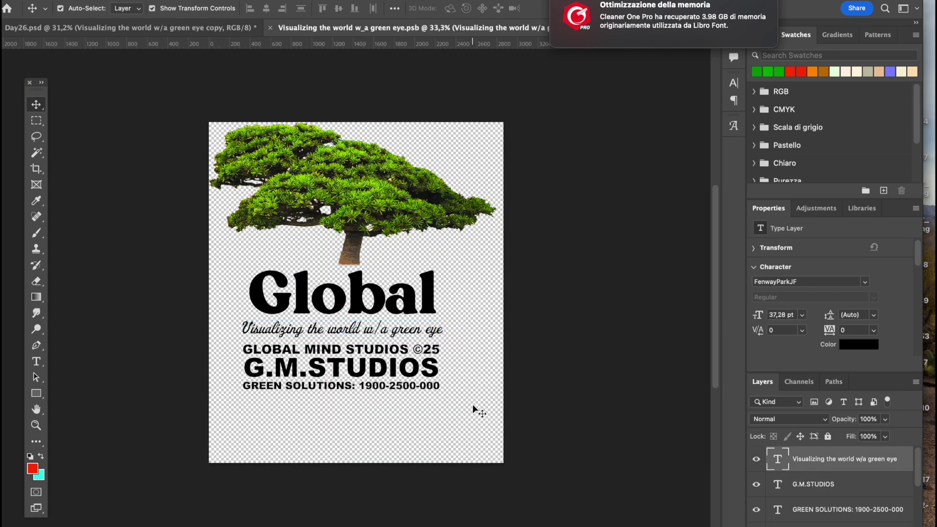
{"action": "key", "text": "super+alt+a"}
{"action": "left_click", "coordinate": [607, 293]}
{"action": "left_click", "coordinate": [424, 303]}
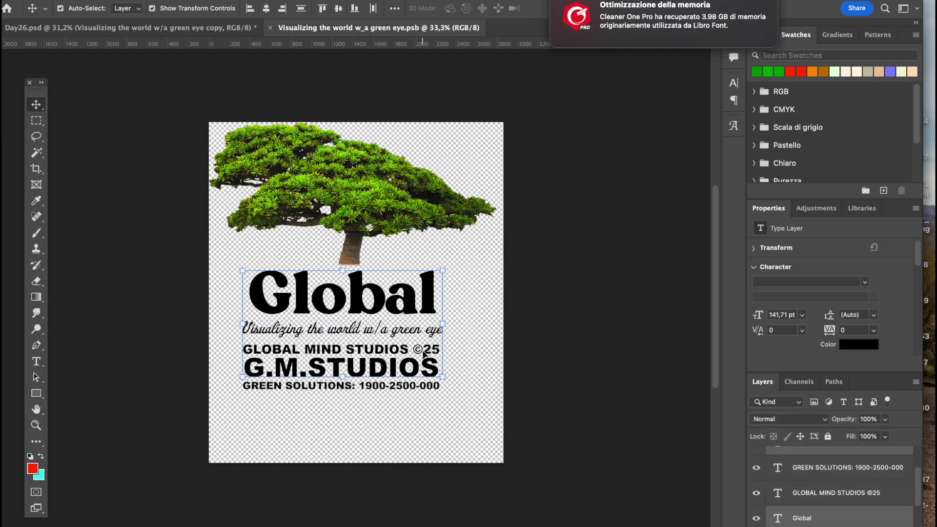
{"action": "scroll", "coordinate": [426, 389], "scroll_direction": "up", "scroll_amount": 5}
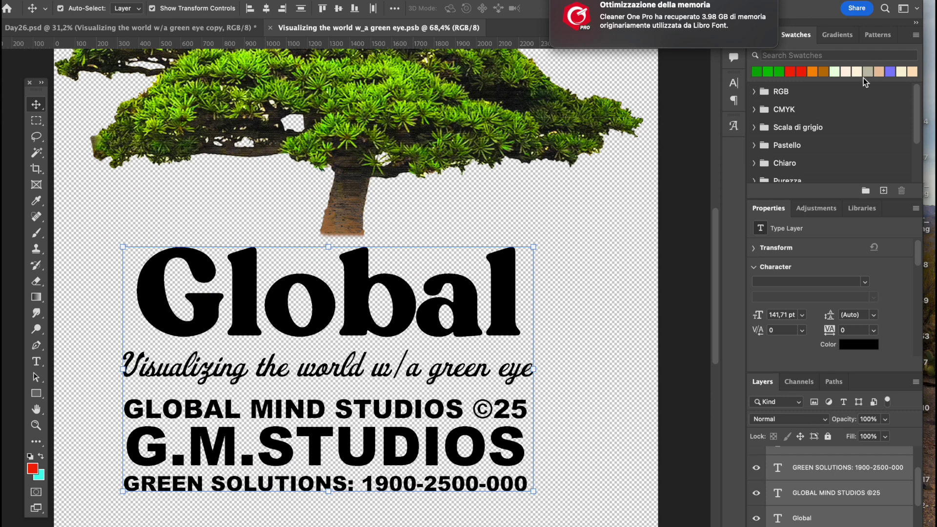
{"action": "key", "text": "alt+BackSpace"}
{"action": "left_click", "coordinate": [334, 61]}
Save and close the graphic's smart object and reposition the graphic on the green tee
{"action": "key", "text": "super+s"}
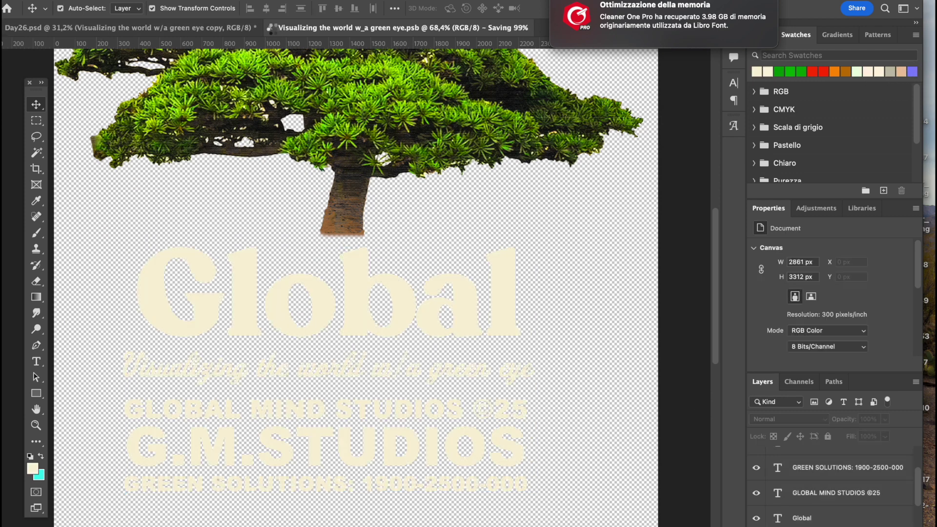
{"action": "left_click", "coordinate": [271, 28]}
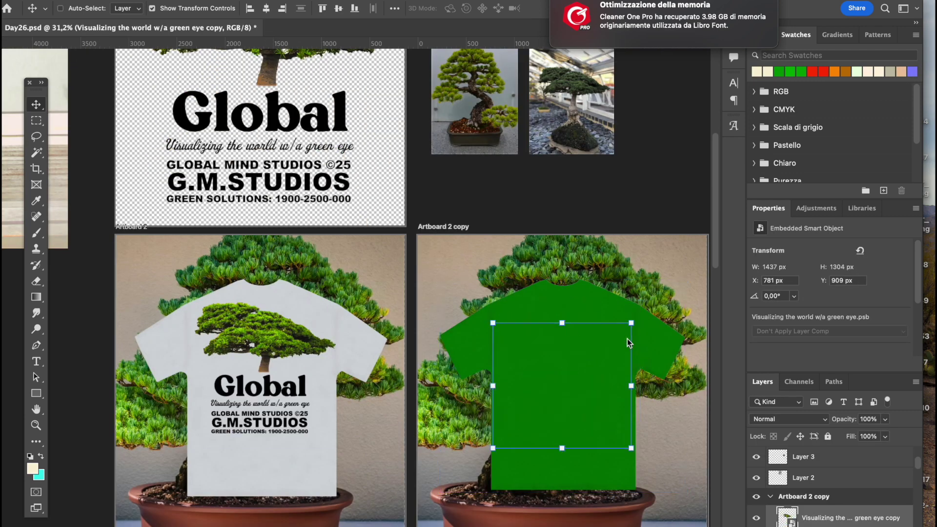
{"action": "left_click_drag", "start_coordinate": [628, 338], "coordinate": [573, 340]}
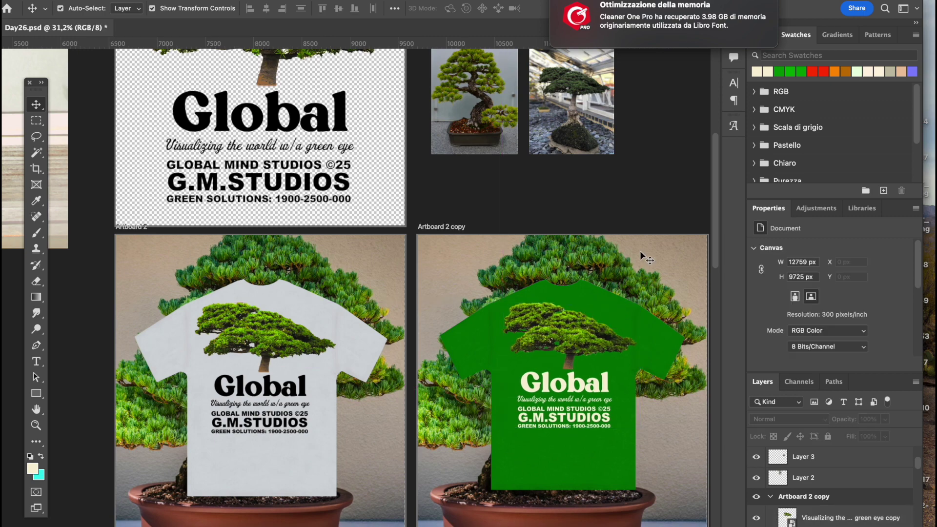
{"action": "scroll", "coordinate": [640, 251], "scroll_direction": "up", "scroll_amount": 5}
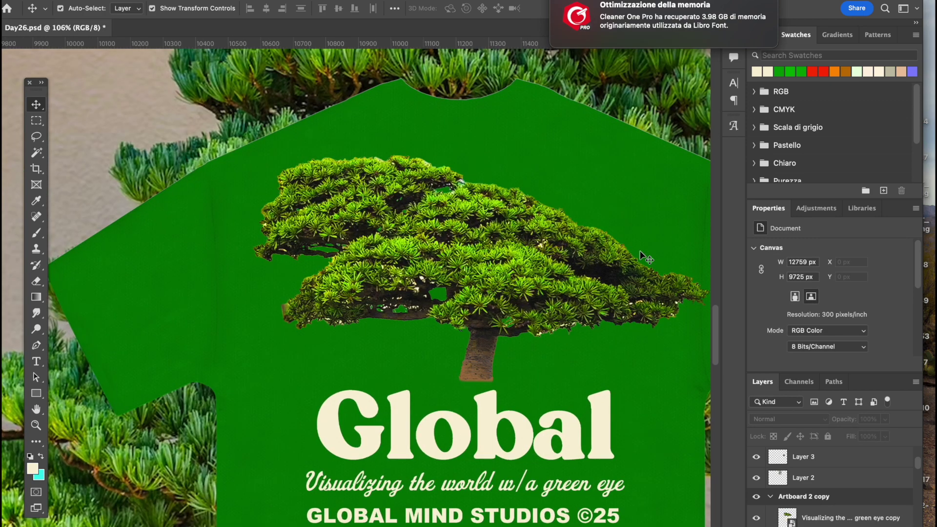